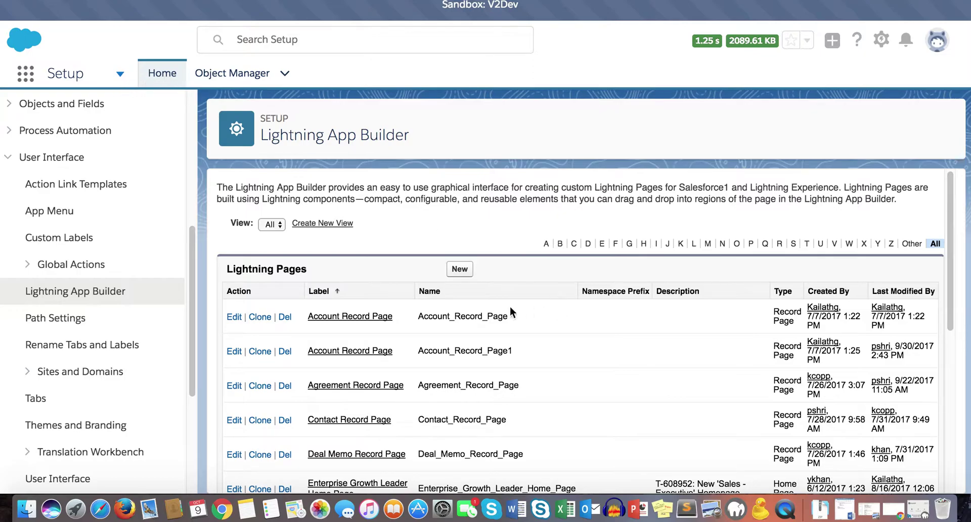
Create a new Lightning home page labelled "Sales Home" by cloning the Salesforce Home Page Default
left_click(461, 271)
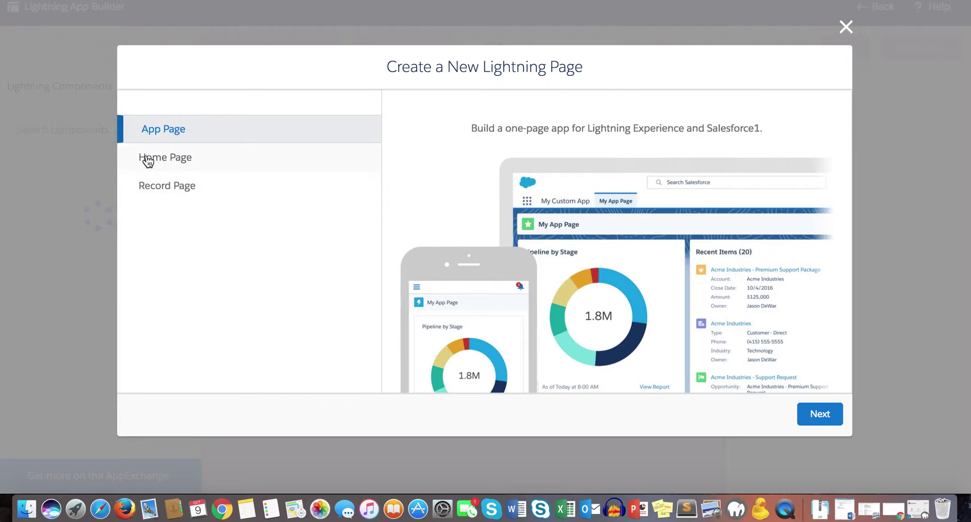
left_click(178, 162)
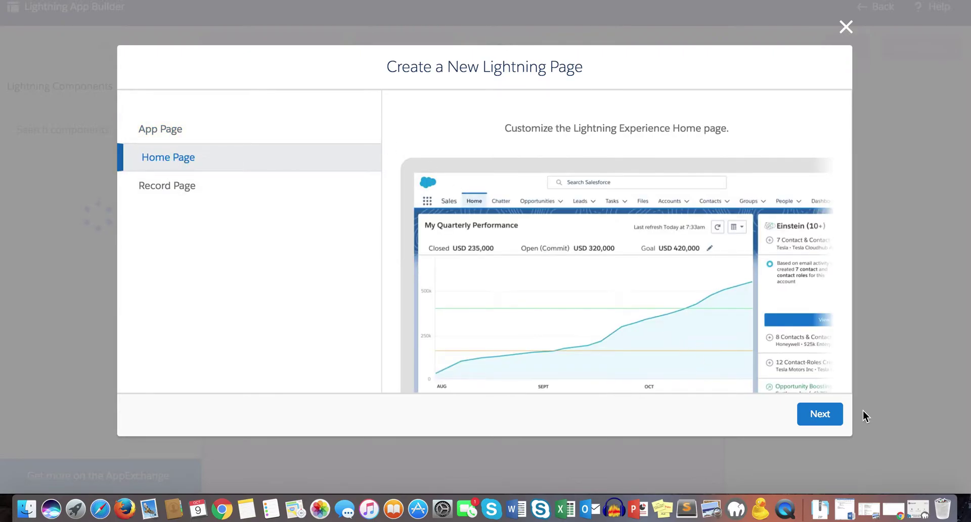
left_click(824, 414)
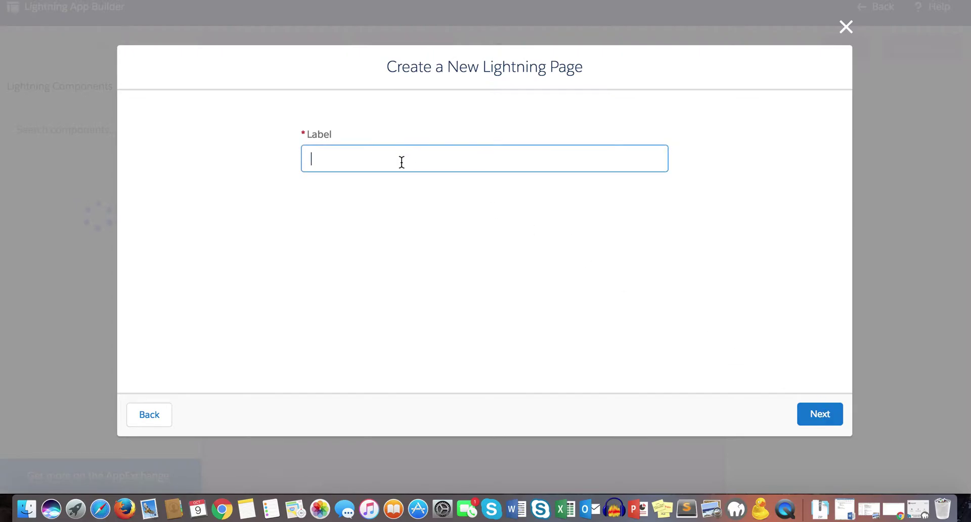
type("Sales Home")
left_click(837, 415)
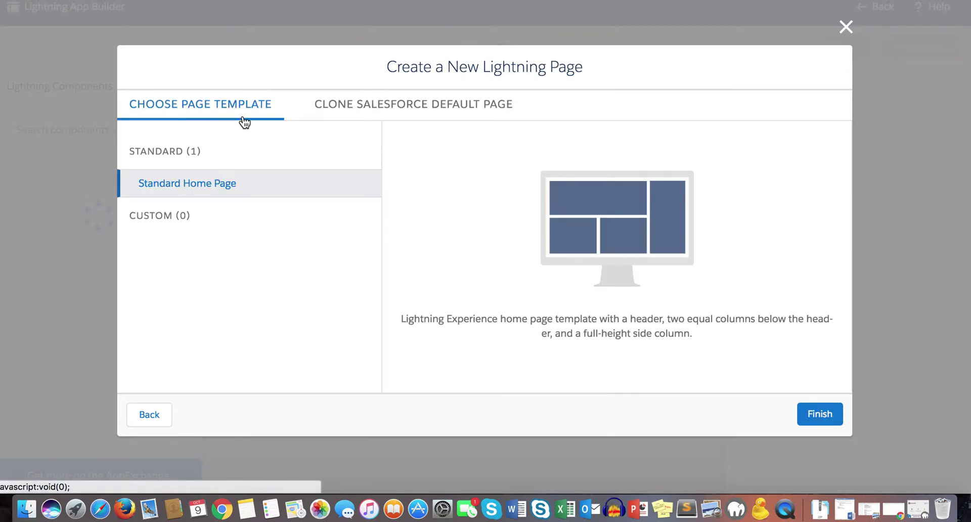
left_click(367, 113)
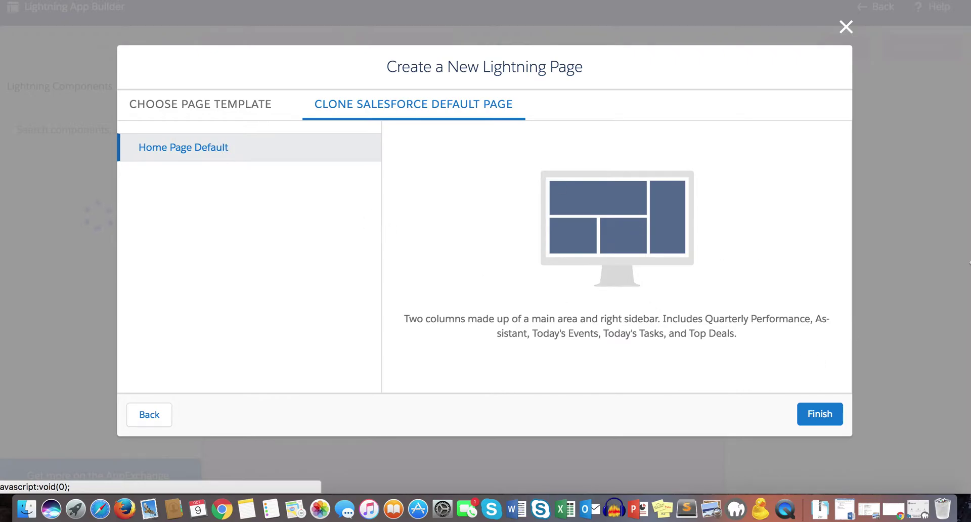
left_click(824, 414)
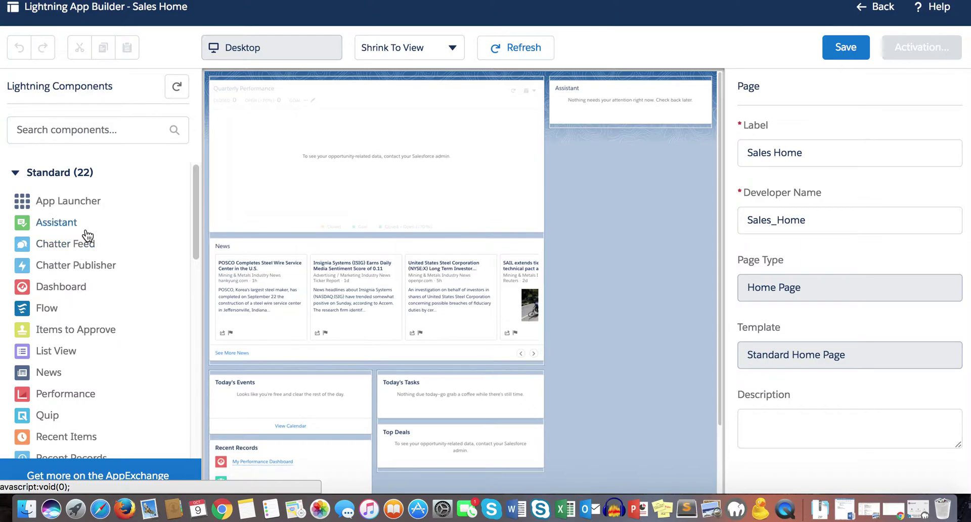
Select the News component, switch to Setup and open Account Settings to check the Enable News option
left_click(315, 269)
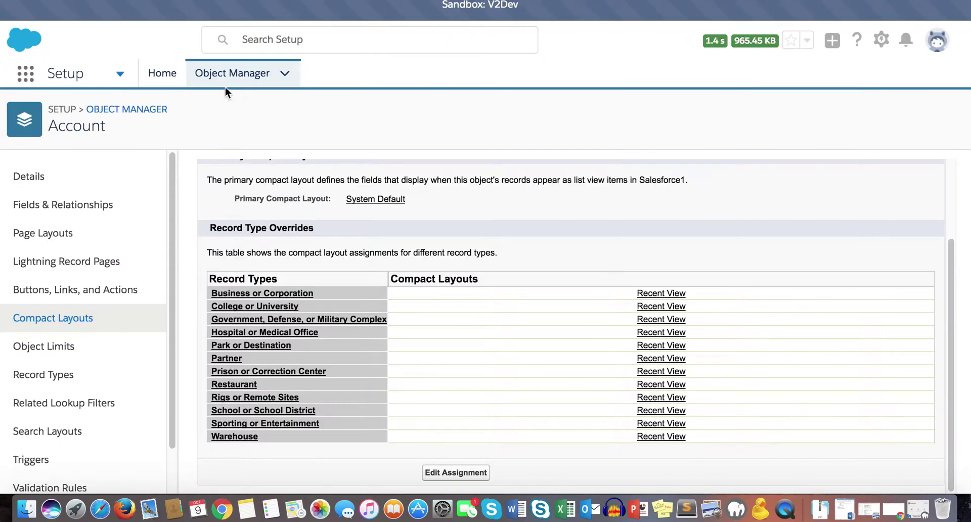
left_click(165, 75)
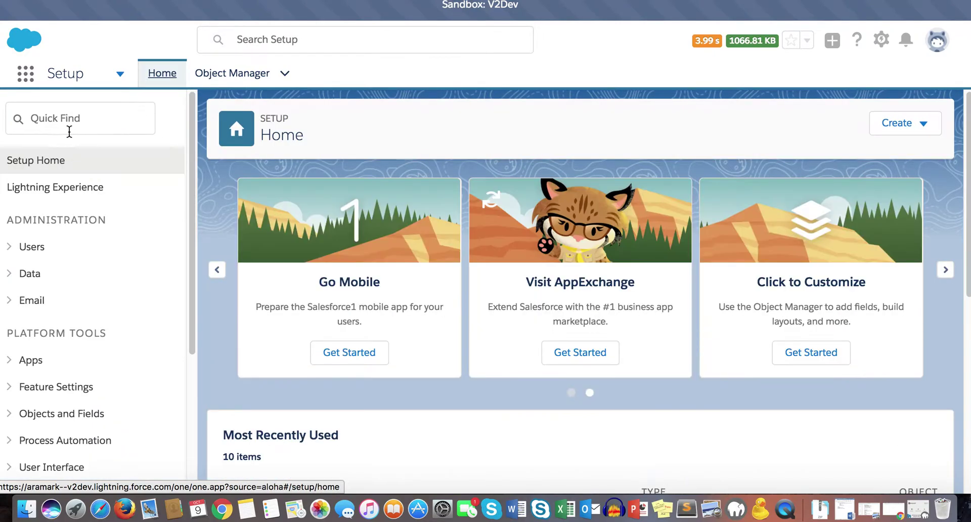
left_click(69, 131)
type("a")
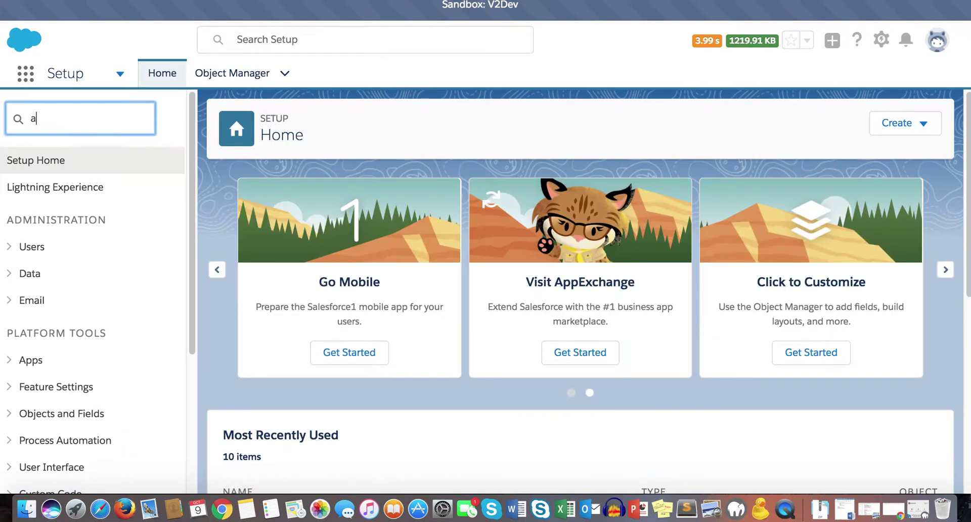
type("count se")
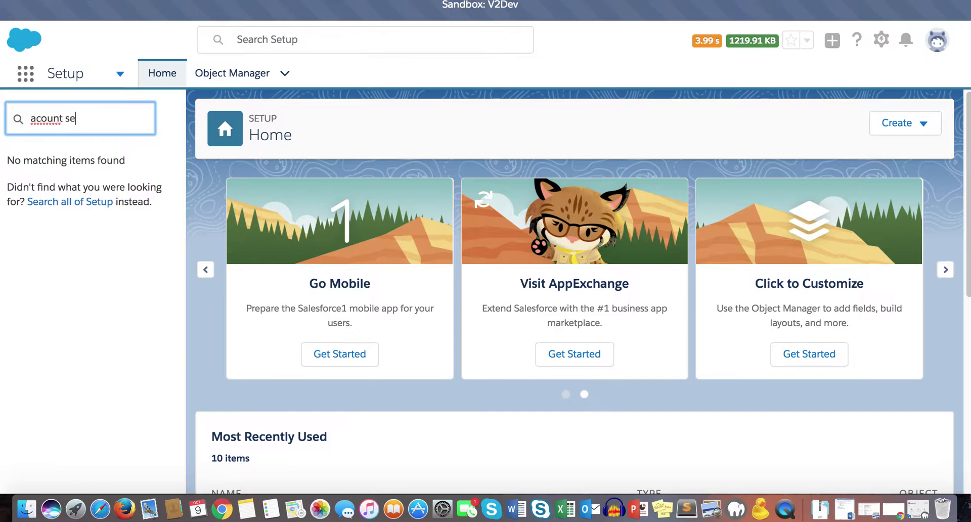
key("BackSpace")
key("BackSpace")
key("BackSpace")
key("BackSpace")
key("BackSpace")
type("coun")
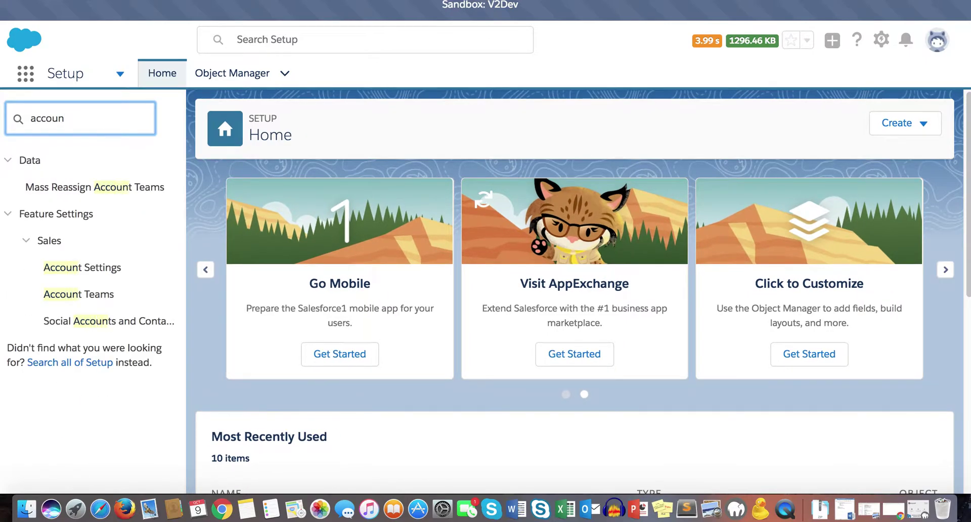
left_click(76, 270)
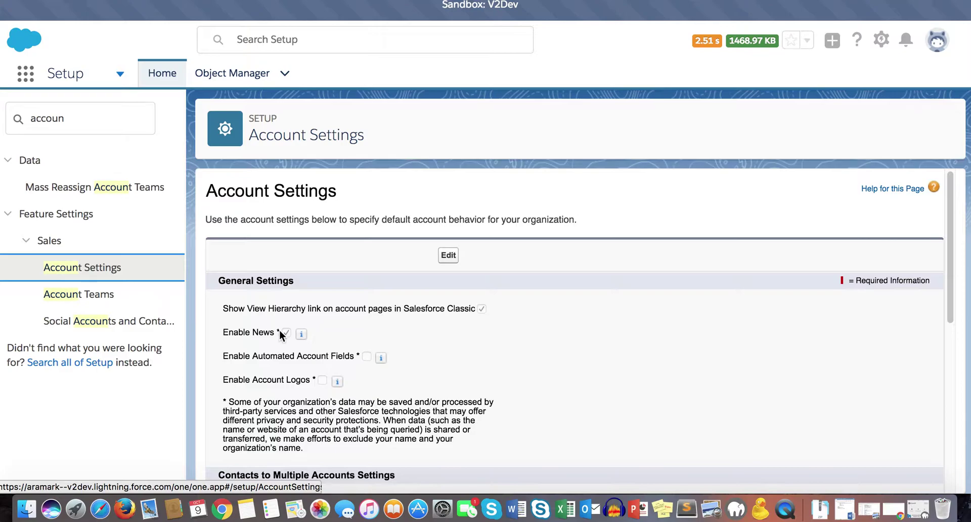
mouse_move(300, 336)
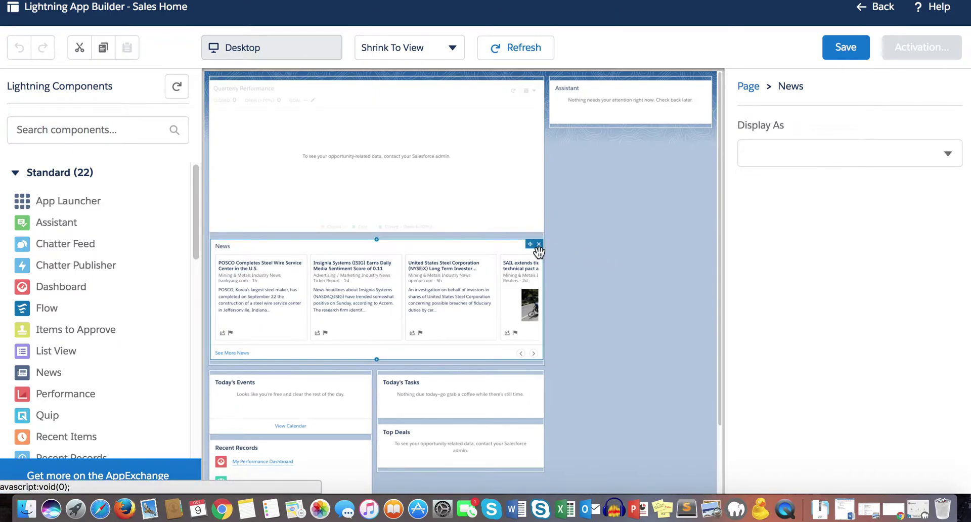
Remove the News component from the Sales Home page and view the Assistant component's properties
left_click(540, 244)
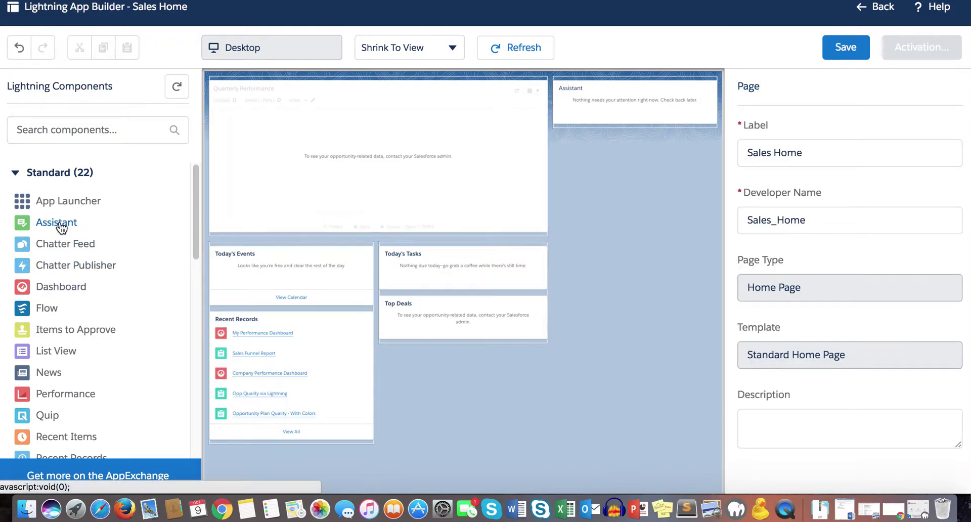
left_click(572, 103)
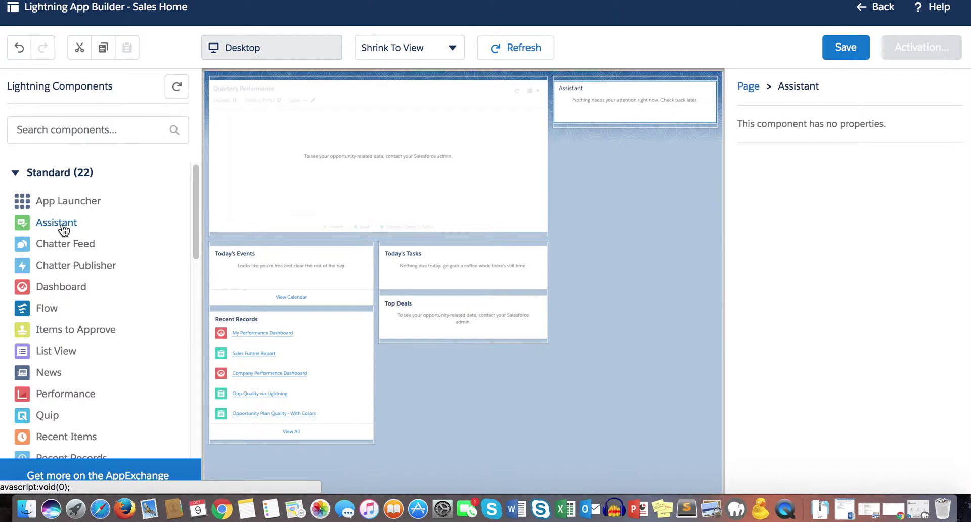
mouse_move(70, 229)
Add a Chatter Feed below the Assistant component, with a Chatter Publisher between the two
mouse_move(53, 250)
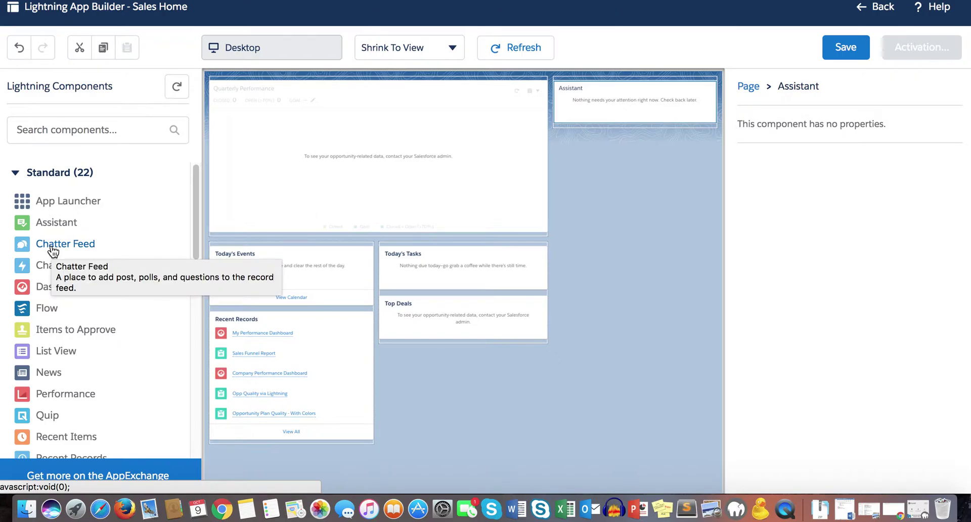
left_click_drag(53, 250, 569, 126)
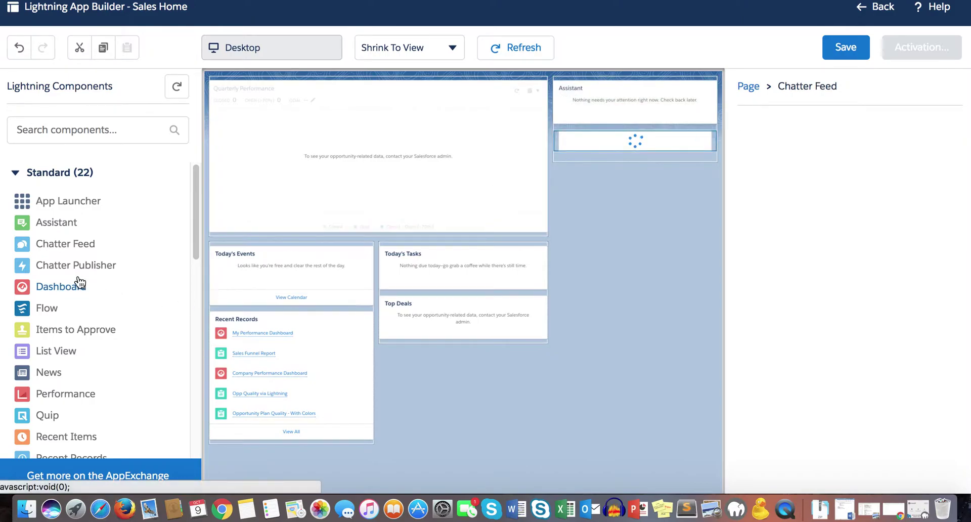
left_click_drag(55, 269, 570, 133)
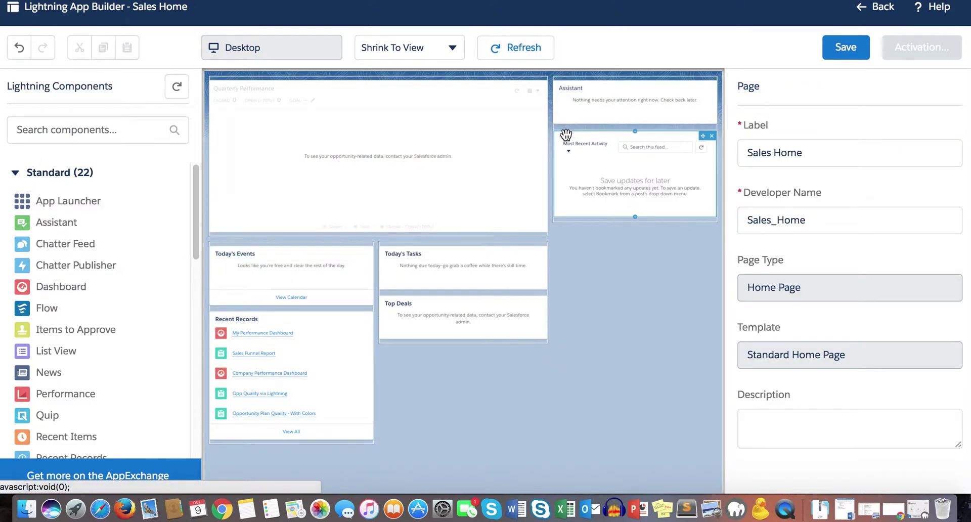
left_click_drag(51, 267, 582, 128)
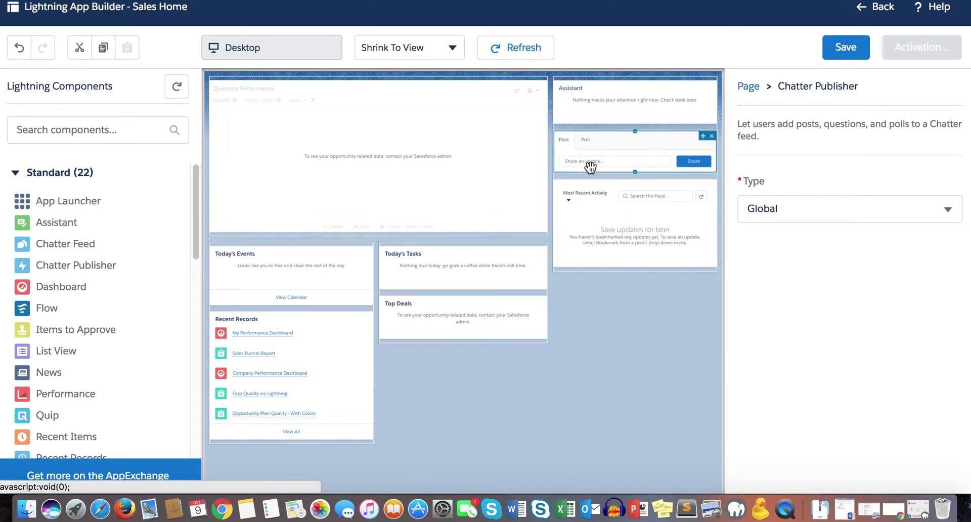
Set the Chatter Feed component's feed type to What I Follow
left_click(601, 225)
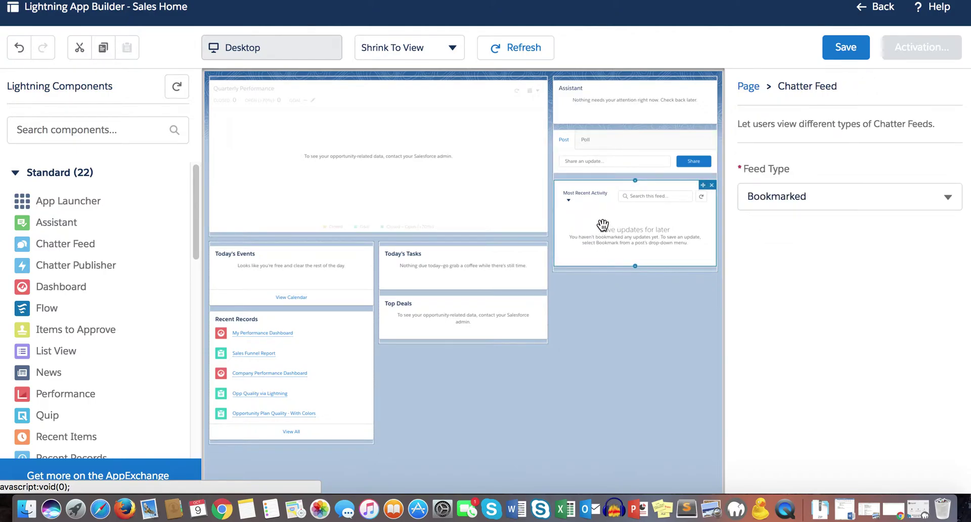
left_click(825, 197)
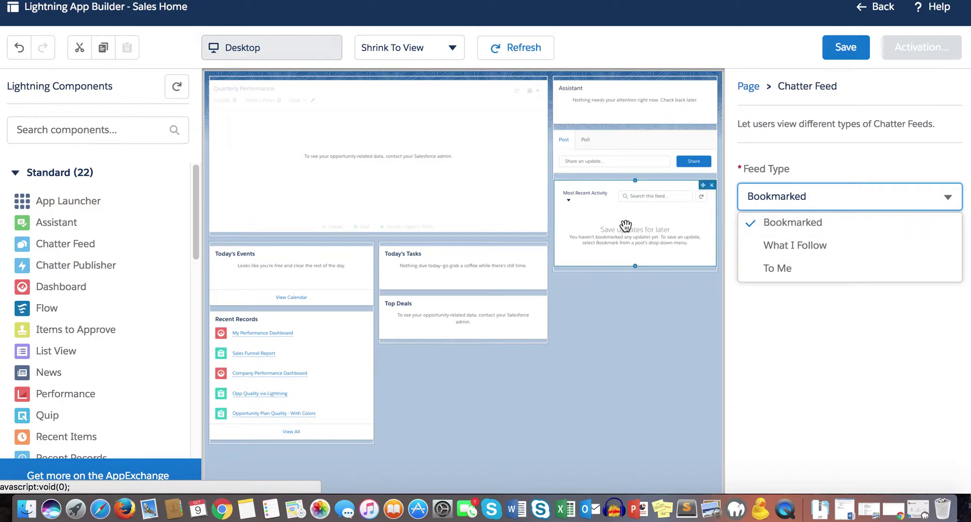
left_click(808, 245)
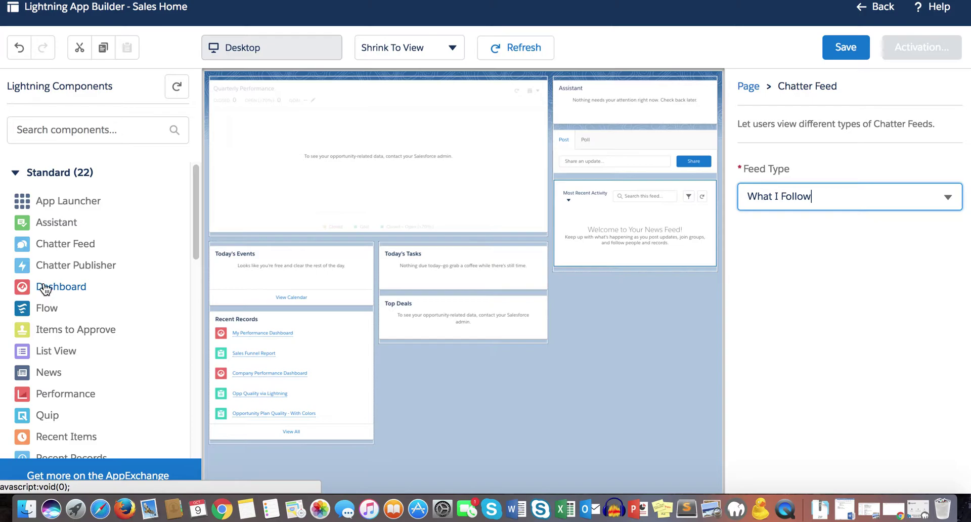
Add a Dashboard component directly below Quarterly Performance in the main area and look through its charts
left_click_drag(50, 294, 288, 236)
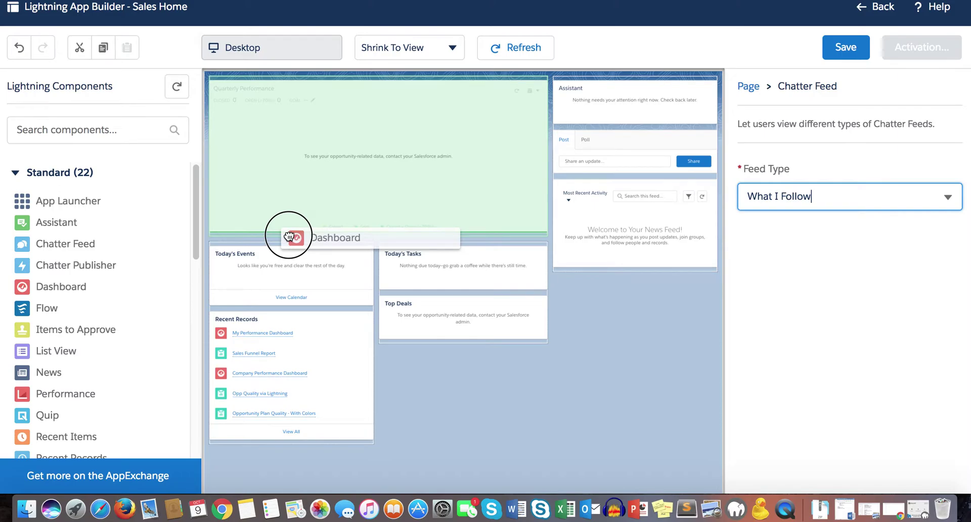
left_click_drag(289, 236, 288, 235)
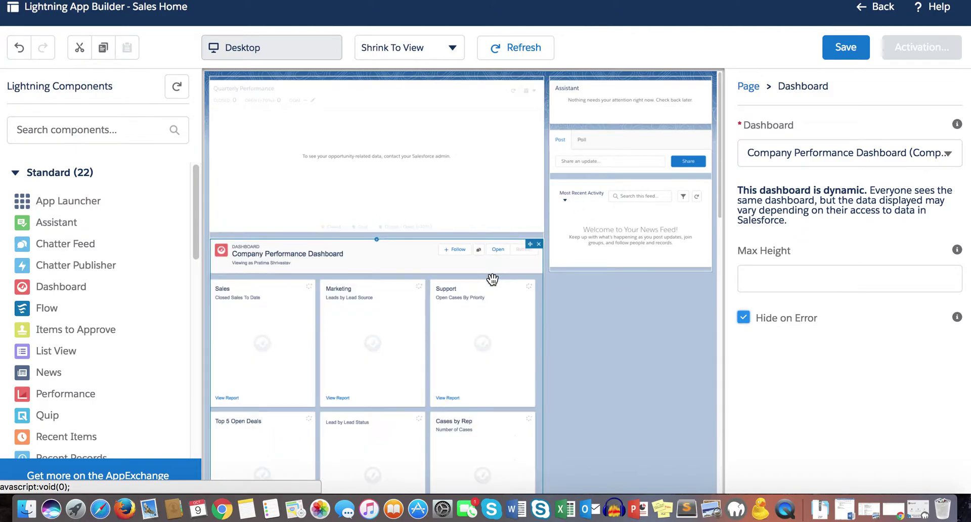
scroll(459, 319, "down", 1)
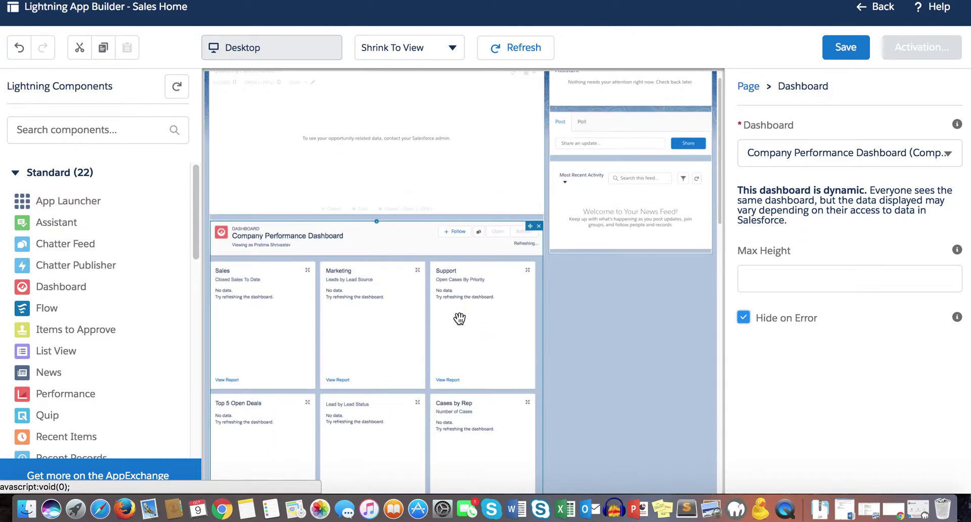
scroll(459, 318, "down", 2)
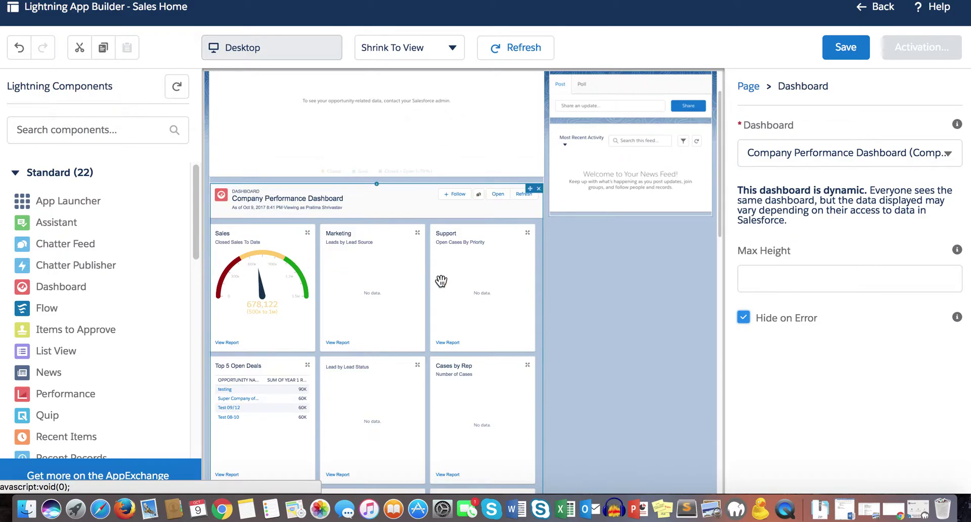
Move the dashboard component into the side column above the Chatter Feed, and return it below Quarterly Performance
left_click_drag(401, 272, 638, 133)
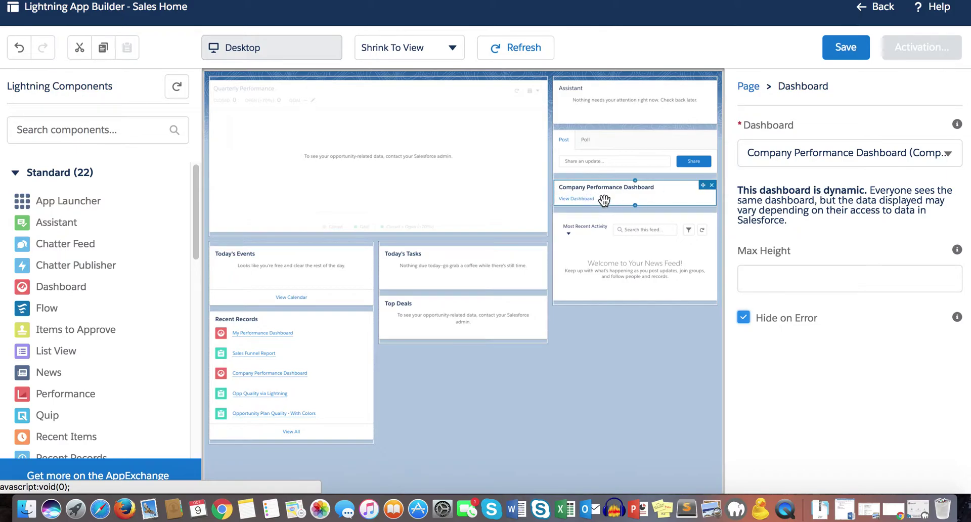
left_click_drag(638, 195, 378, 237)
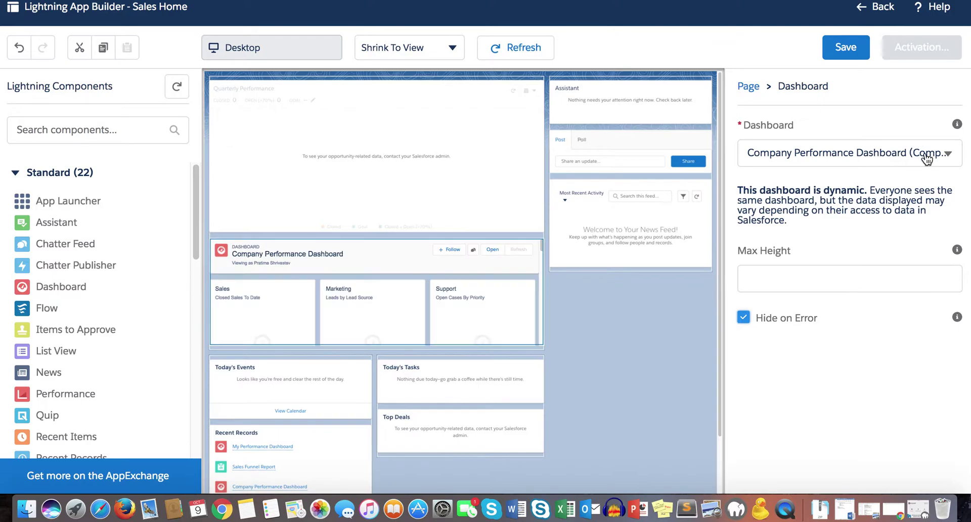
Set the dashboard component to display the My Funnel (Business Dining) dashboard
left_click(947, 153)
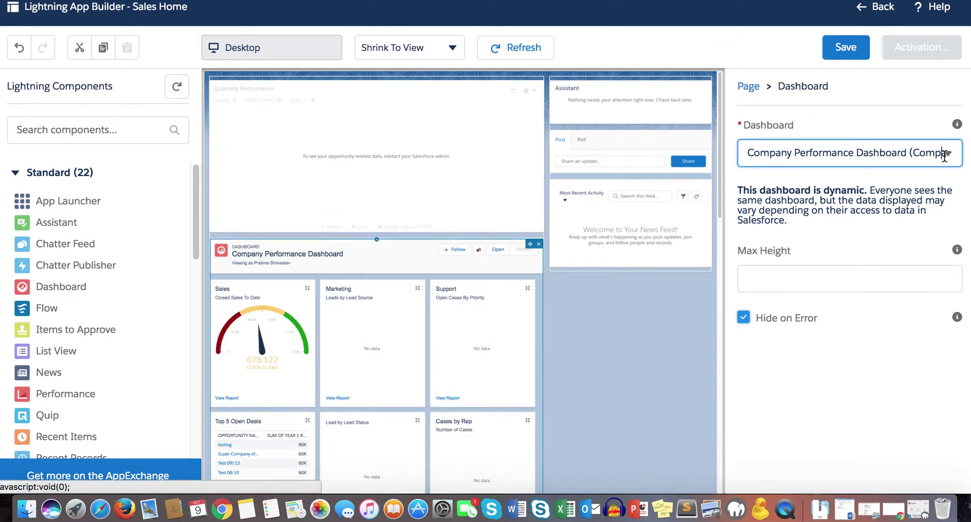
left_click(943, 153)
left_click(911, 154)
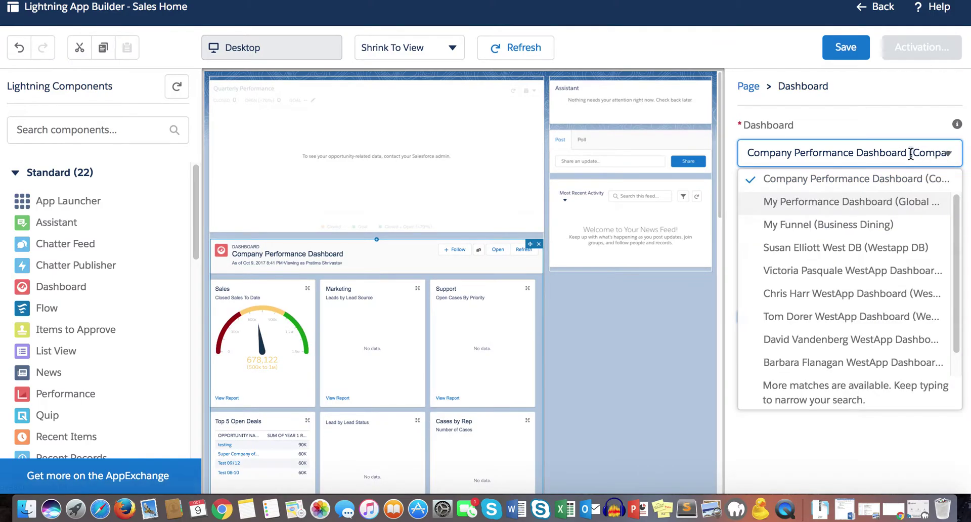
left_click(910, 154)
left_click(876, 149)
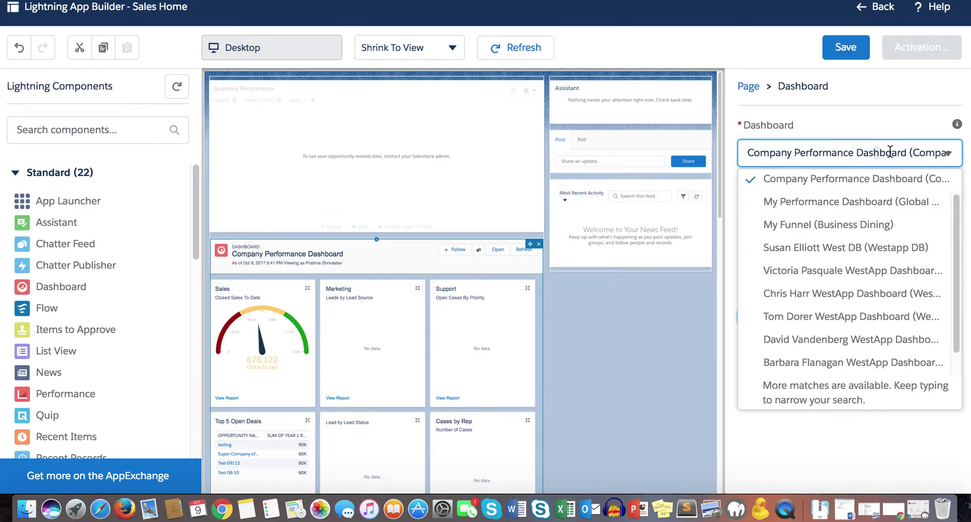
left_click(875, 224)
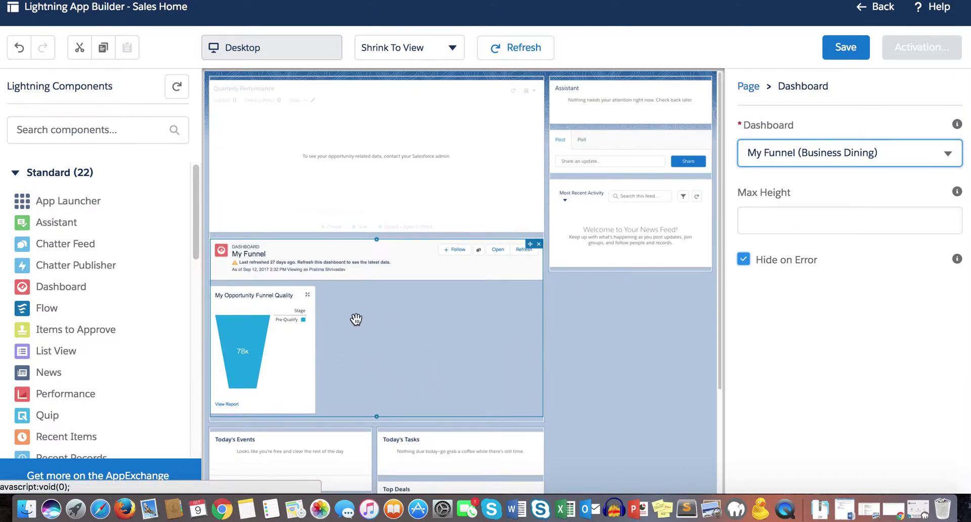
scroll(356, 319, "down", 1)
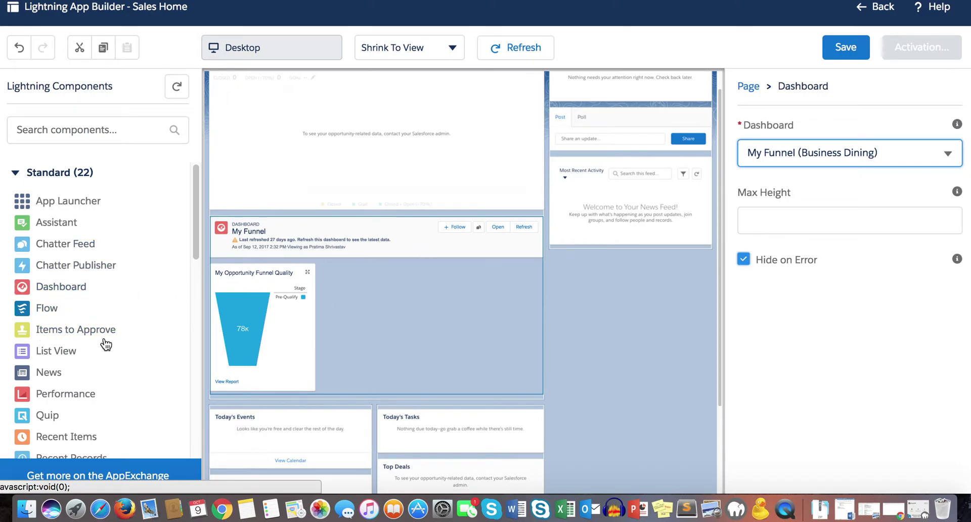
Add a List View component between Quarterly Performance and the My Funnel dashboard
mouse_move(68, 335)
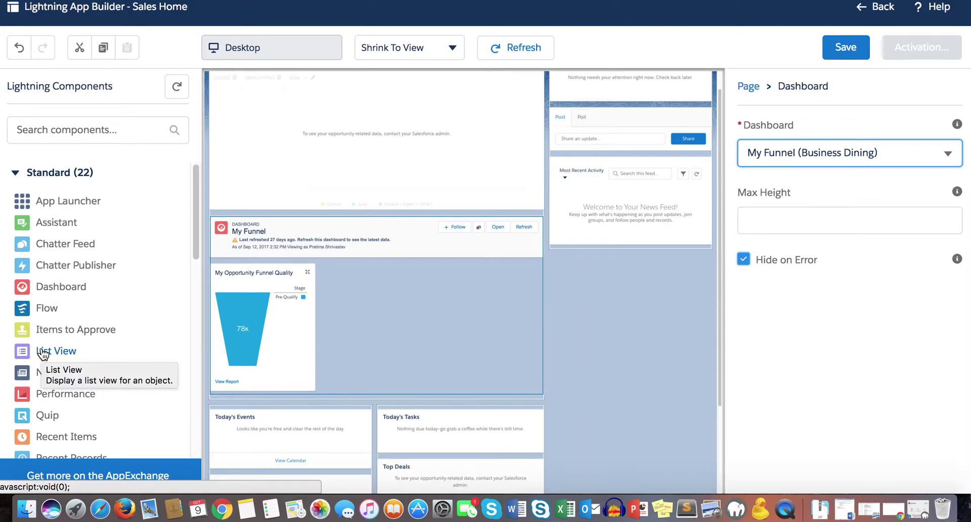
left_click_drag(45, 354, 307, 240)
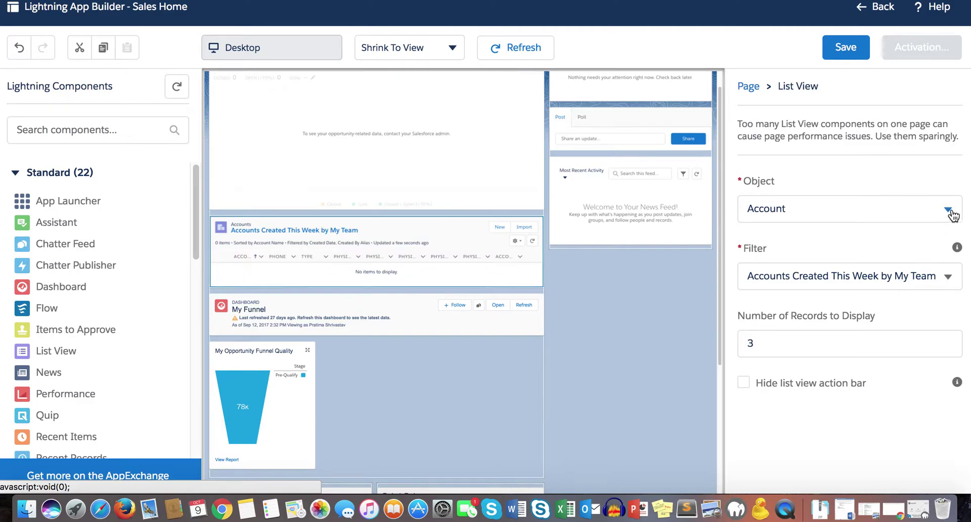
Filter the List View component to Automotive accounts and move it into the side column between the Chatter publisher and the feed
left_click(869, 278)
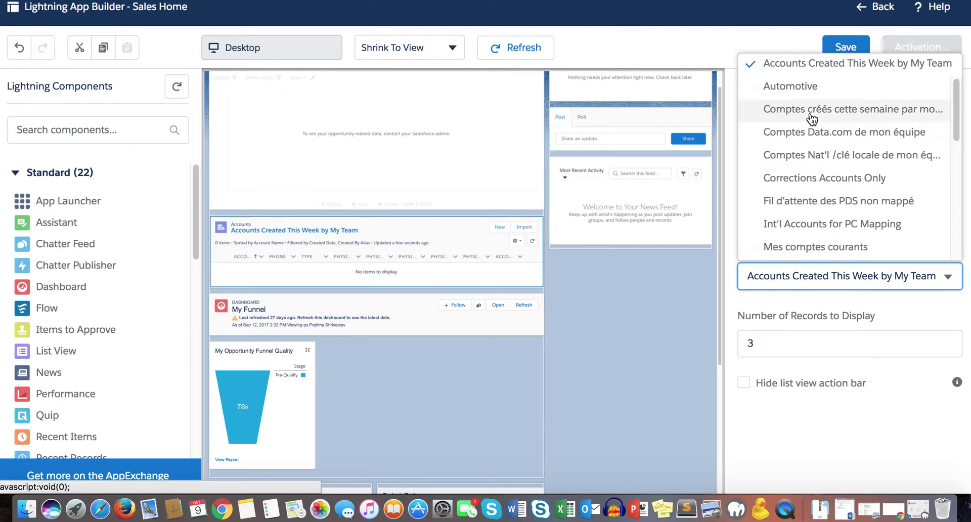
left_click(806, 90)
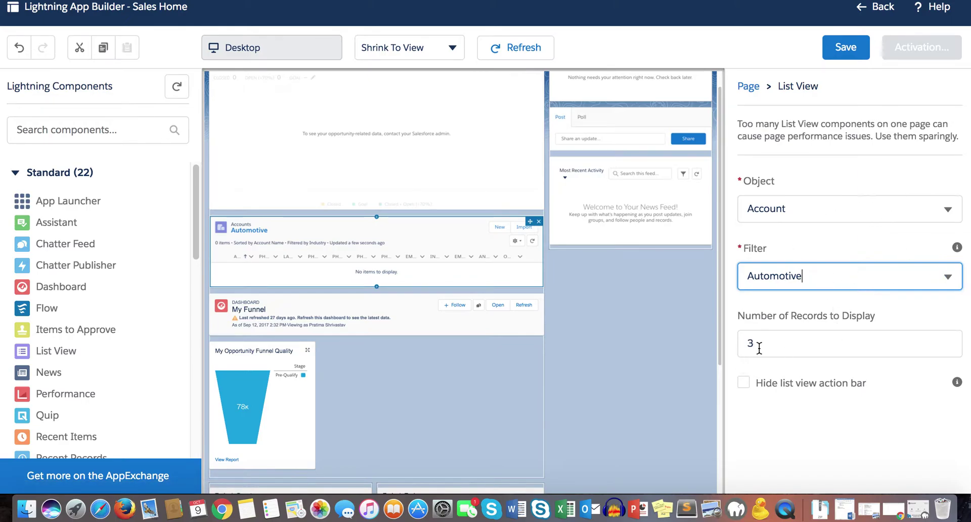
left_click_drag(759, 348, 740, 345)
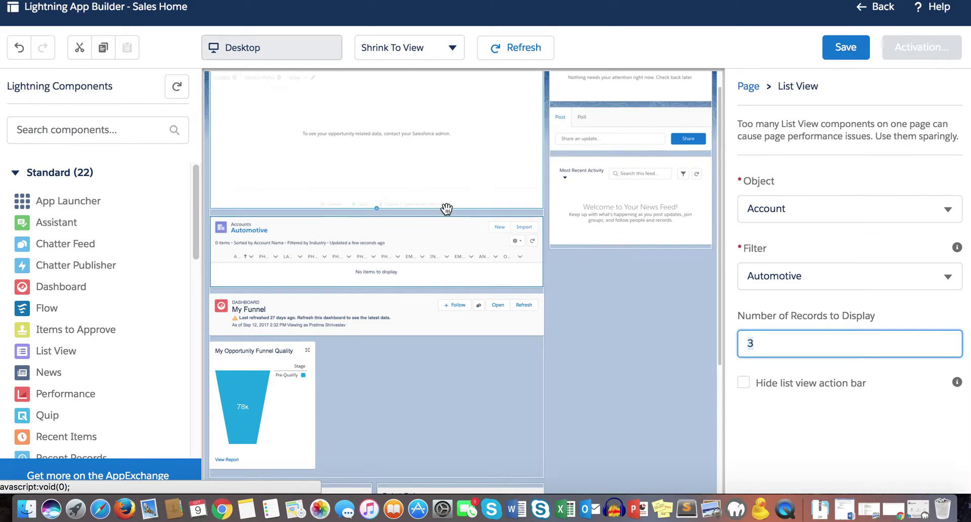
left_click_drag(385, 245, 556, 155)
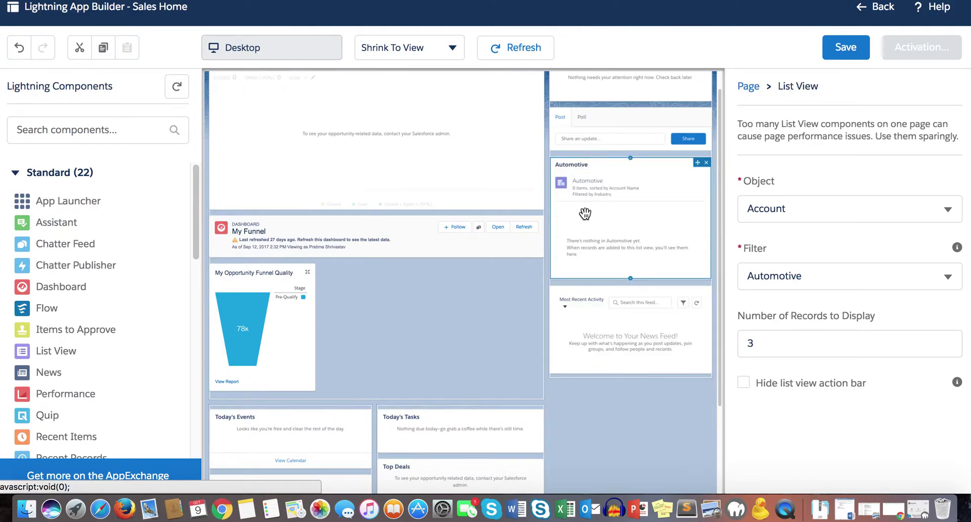
Set the List View component's filter to My Prospect Accounts and move it back between Quarterly Performance and the My Funnel dashboard
left_click(940, 213)
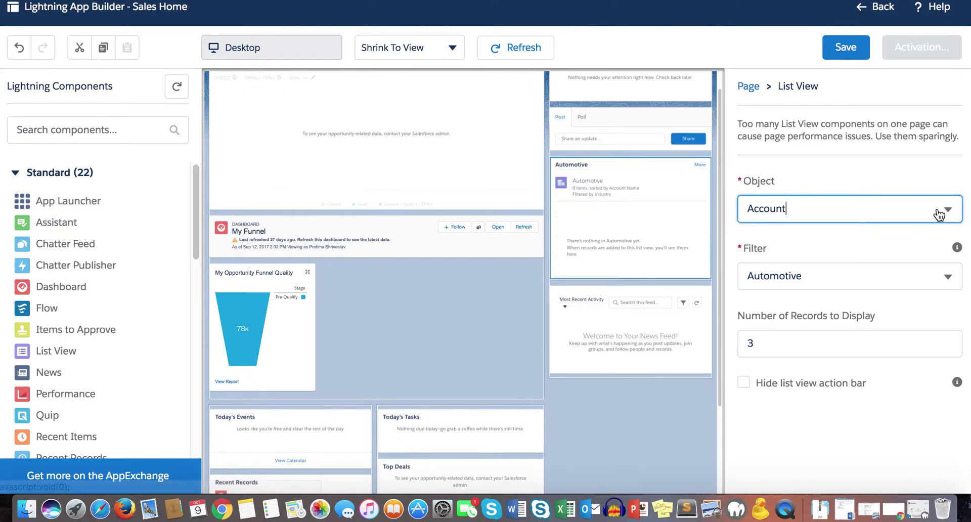
left_click(942, 212)
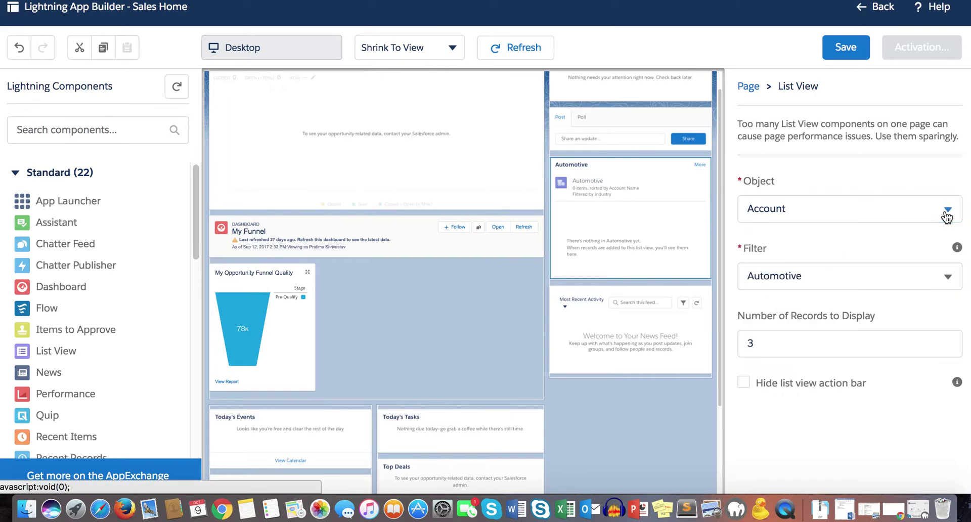
left_click(948, 276)
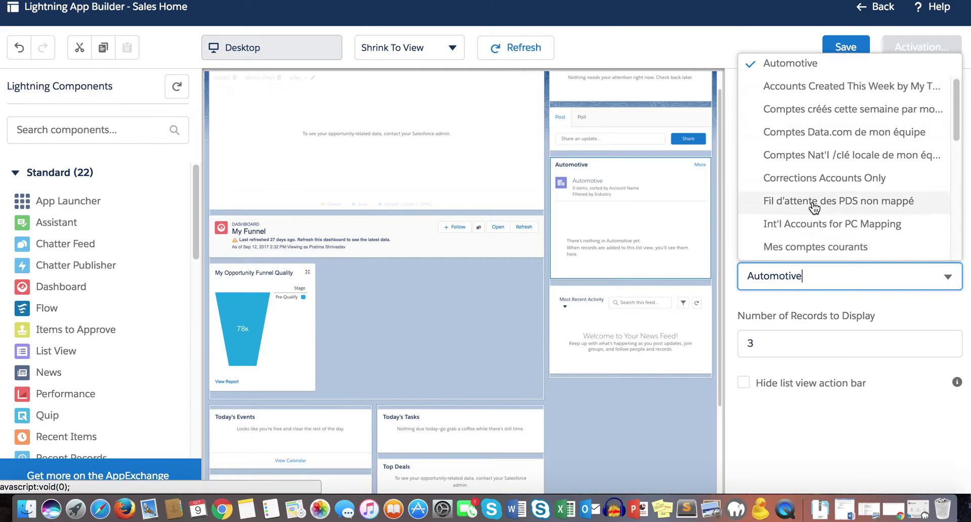
scroll(813, 202, "down", 6)
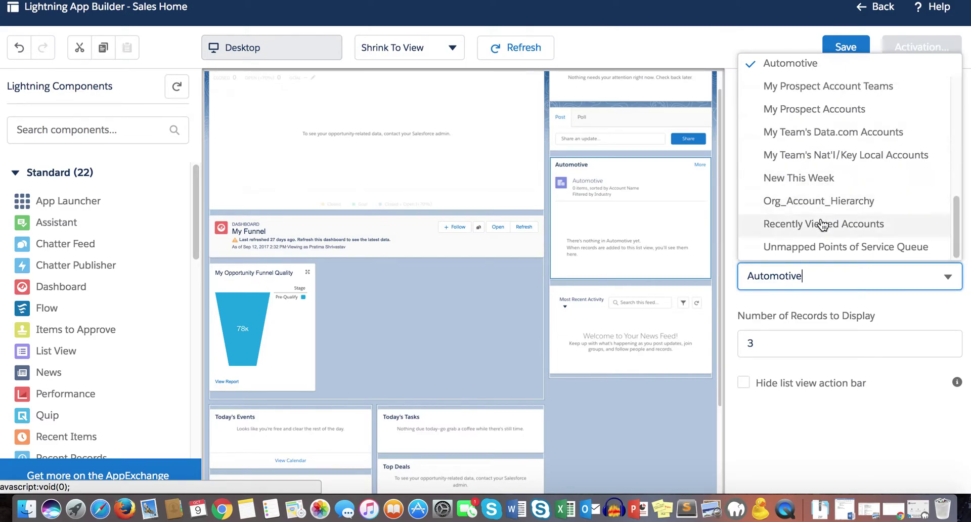
scroll(806, 179, "up", 2)
left_click(795, 137)
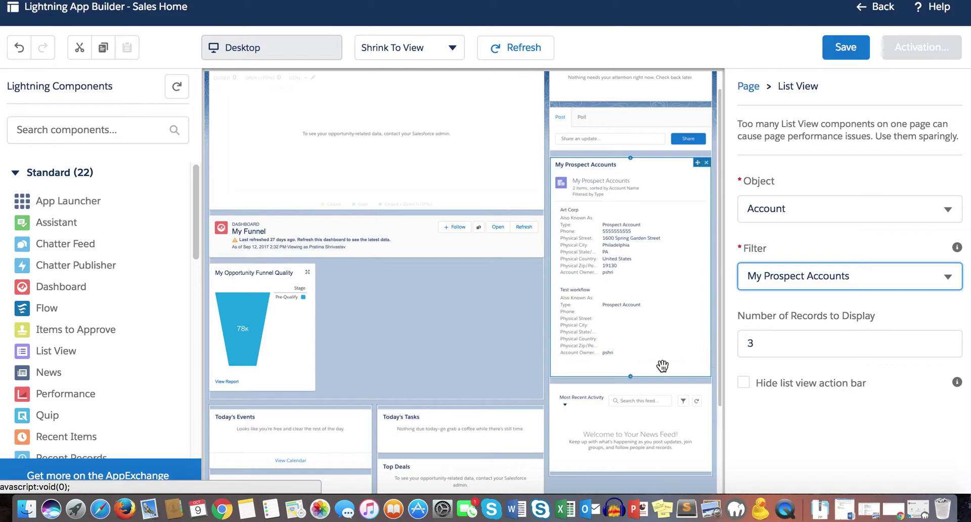
left_click_drag(609, 242, 332, 219)
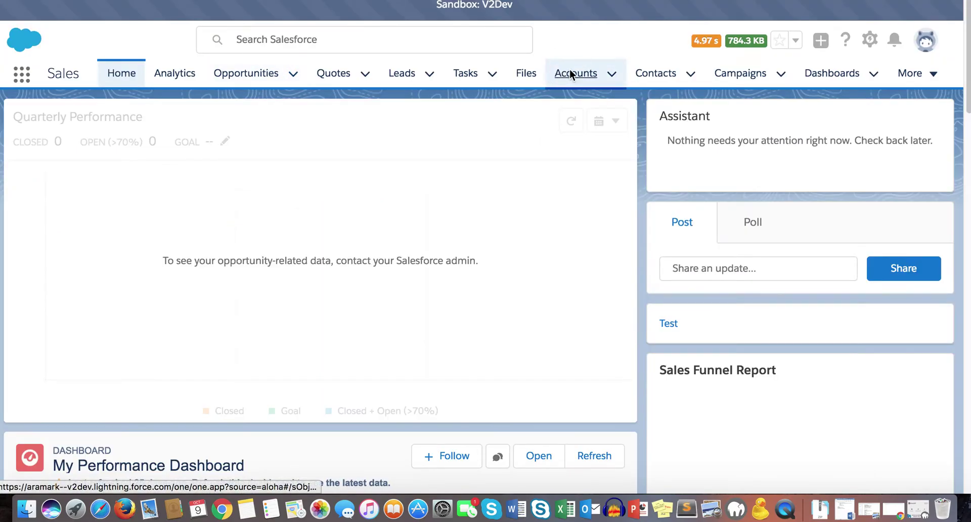
Switch to the Sales app and view the My Prospect Accounts list view of the Accounts object
left_click(570, 73)
left_click(173, 132)
left_click(117, 349)
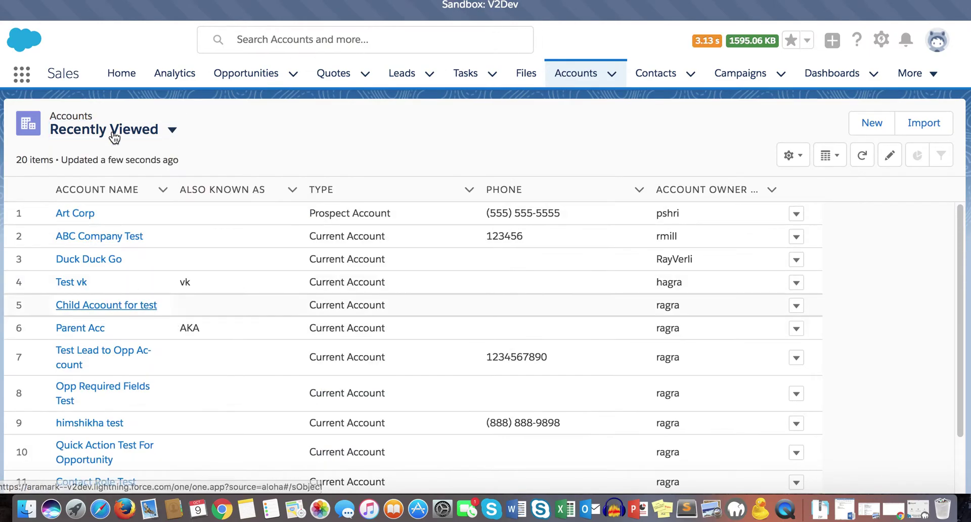
left_click(159, 135)
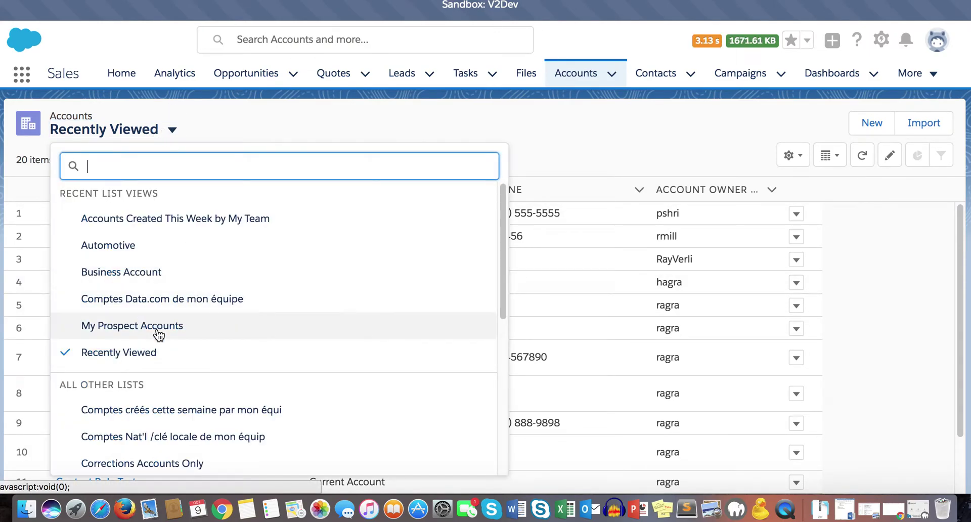
left_click(160, 329)
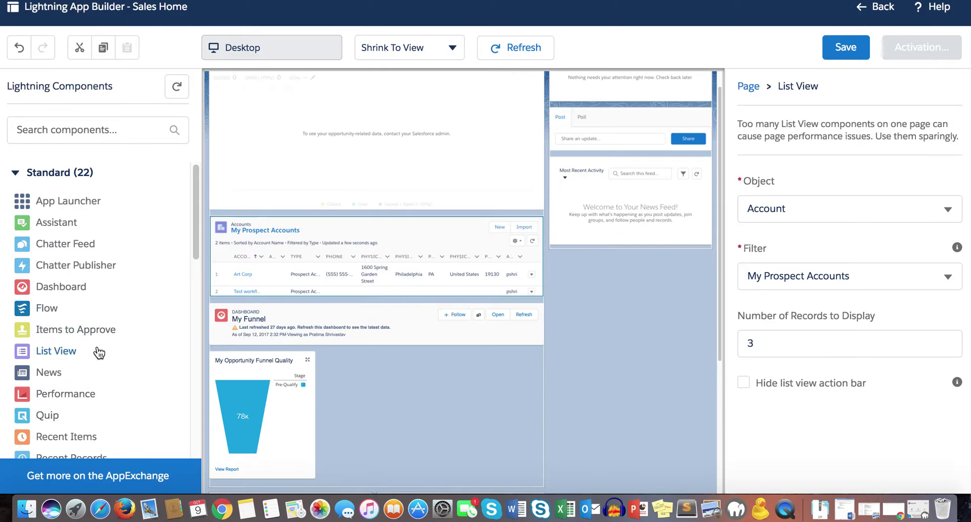
In Lightning App Builder, add a Recent Records component to the side column between the Chatter publisher and the feed
scroll(98, 353, "down", 1)
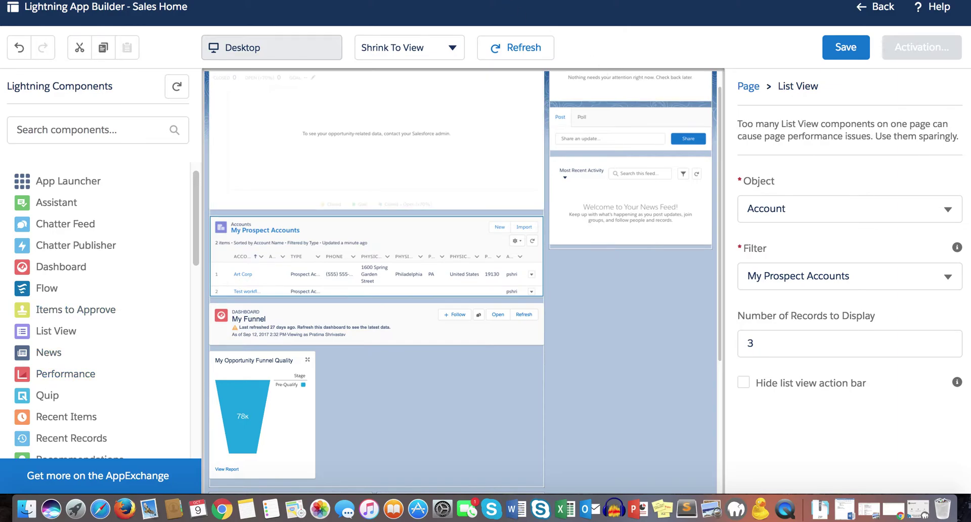
key("super+Tab")
scroll(76, 394, "down", 3)
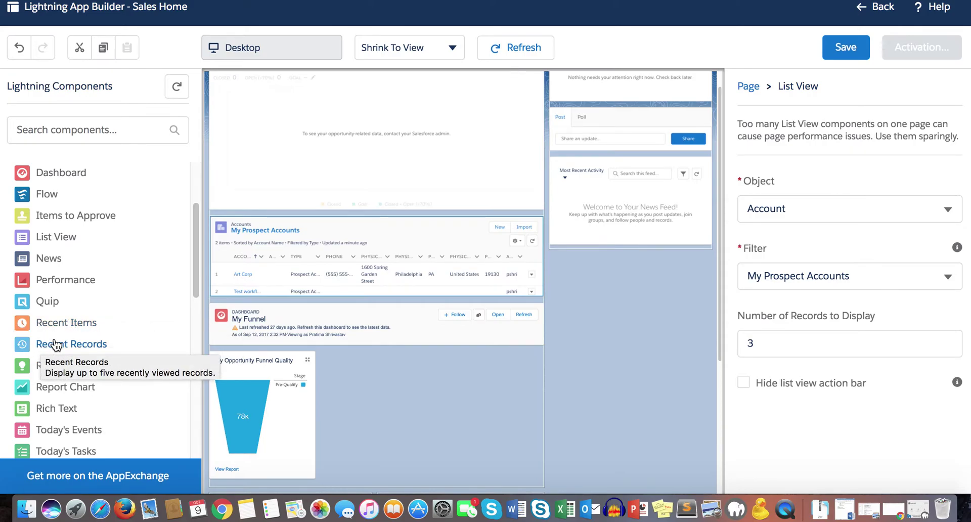
left_click_drag(42, 346, 569, 155)
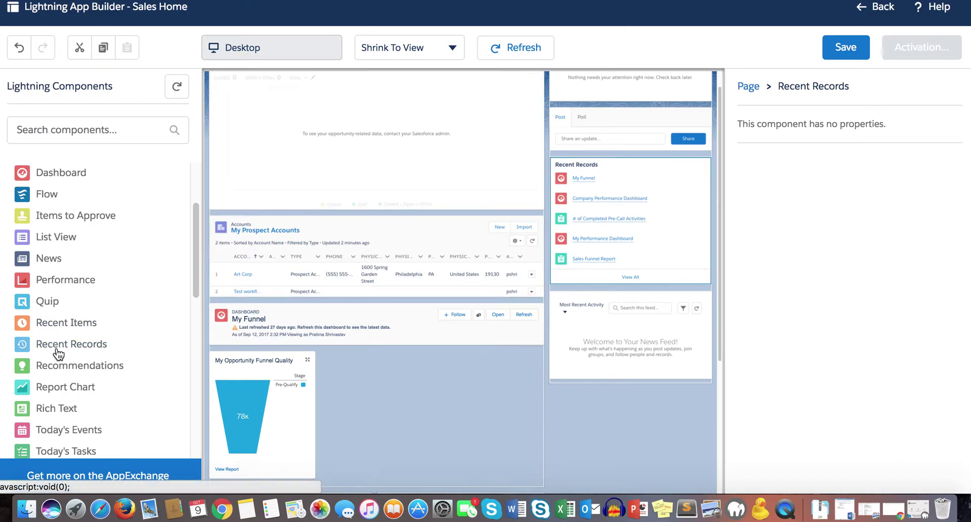
Add a Recent Items component directly above Recent Records and include Opportunity alongside Account in its displayed objects
left_click_drag(44, 325, 606, 166)
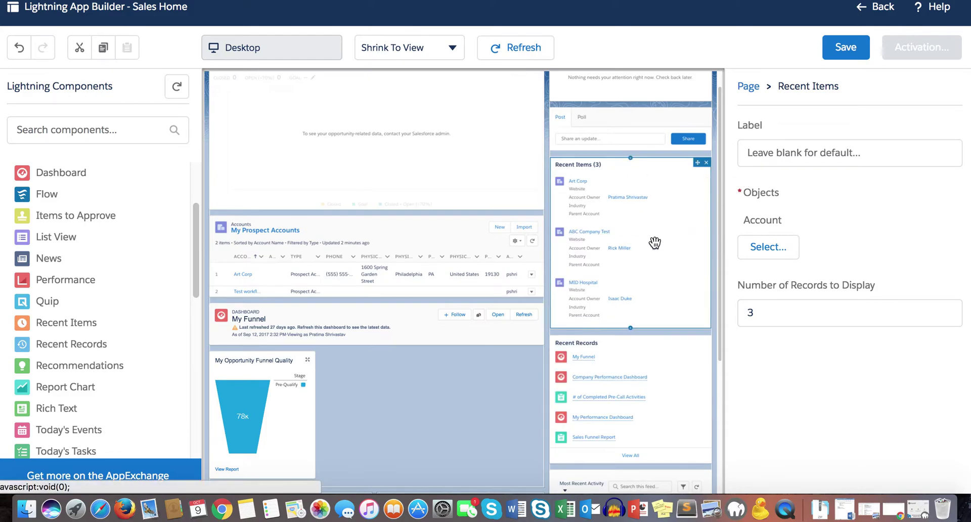
left_click(772, 259)
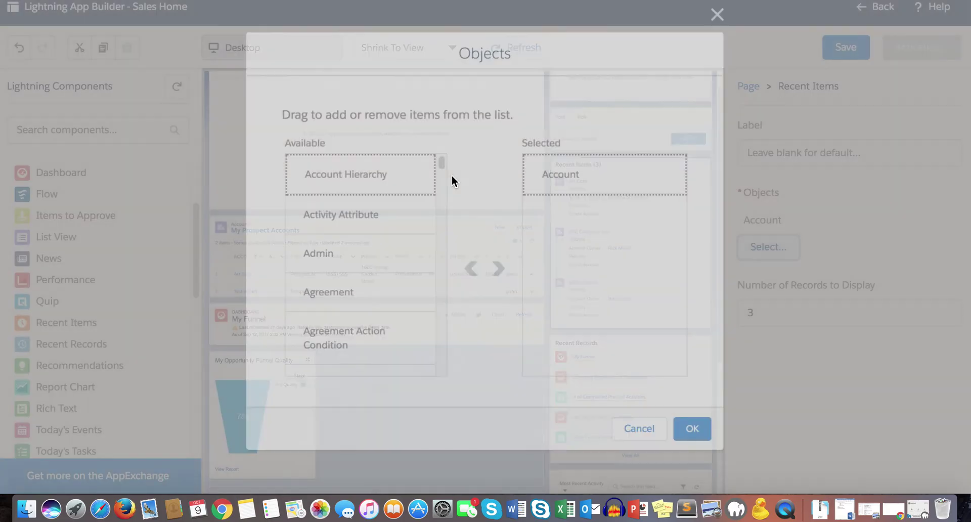
scroll(383, 228, "down", 20)
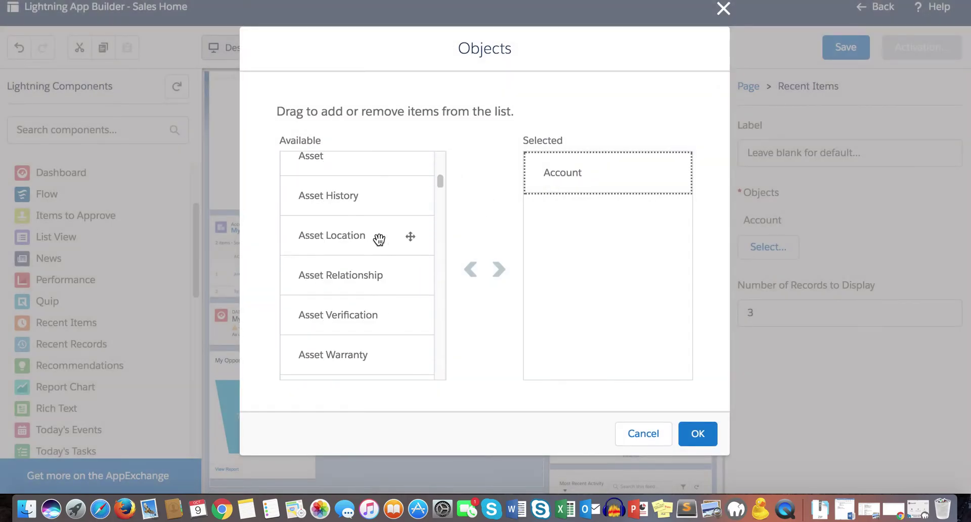
scroll(383, 230, "down", 20)
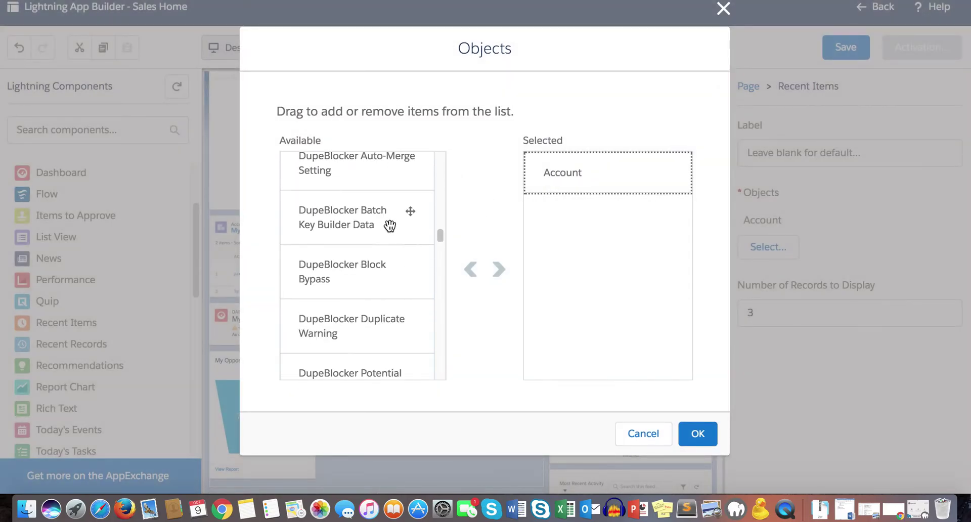
scroll(390, 224, "down", 20)
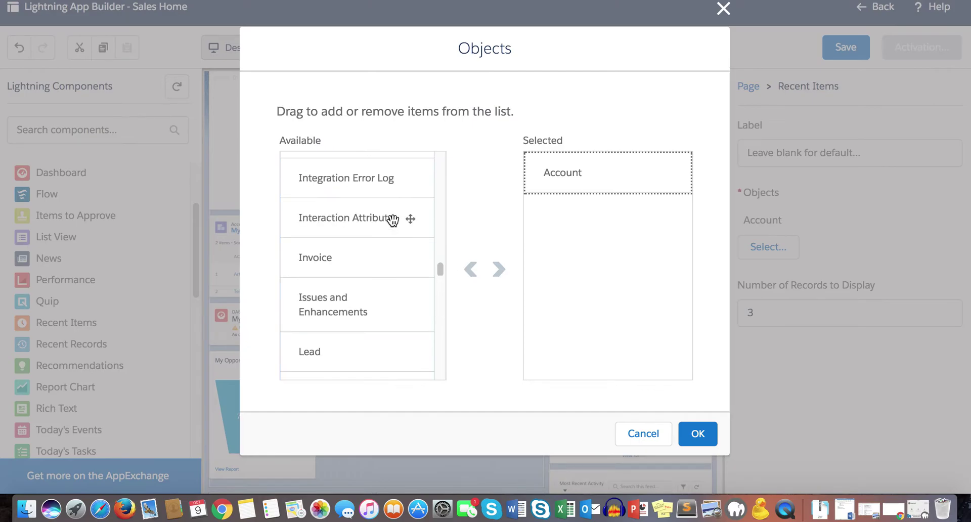
scroll(394, 288, "down", 20)
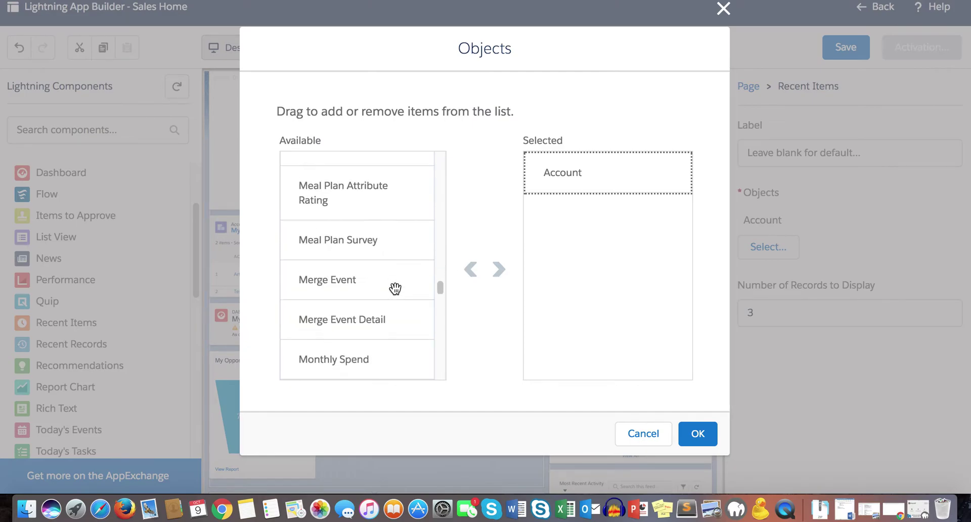
scroll(395, 289, "up", 10)
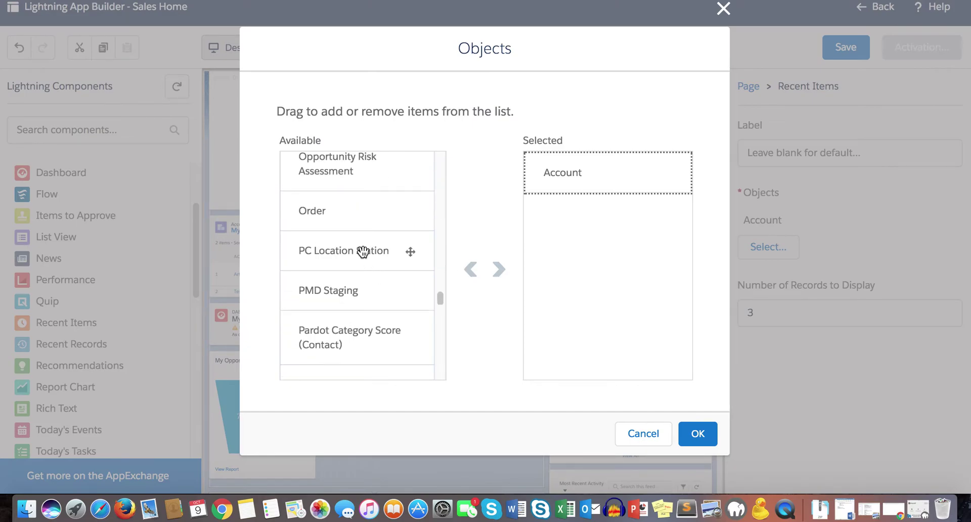
left_click_drag(350, 281, 570, 227)
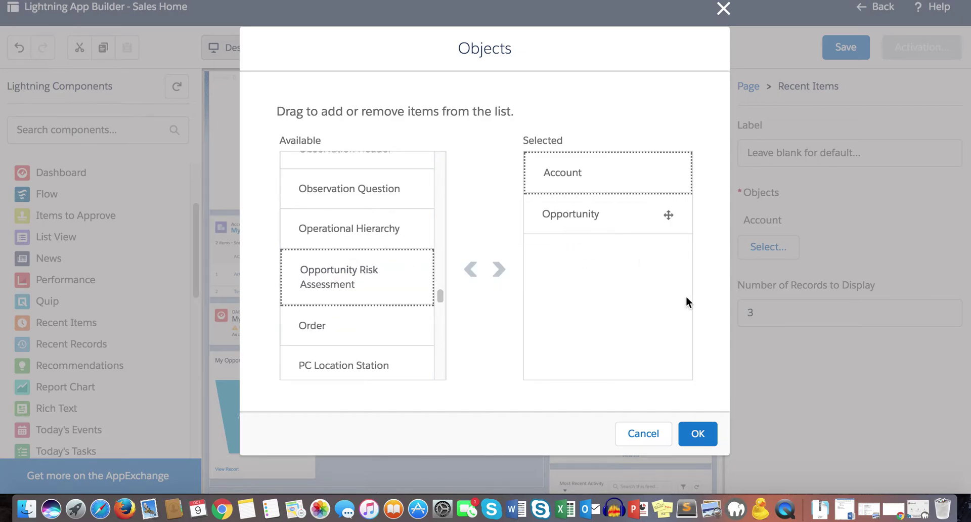
left_click(706, 443)
Label the Recent Items component "My recent Account and Oppty"
left_click(835, 157)
type("My recent")
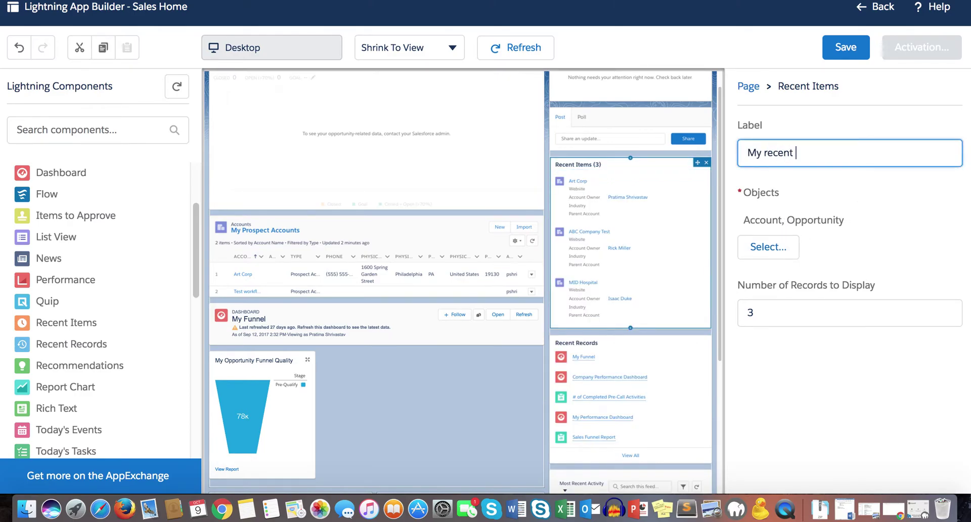
type(" Account and Oppty")
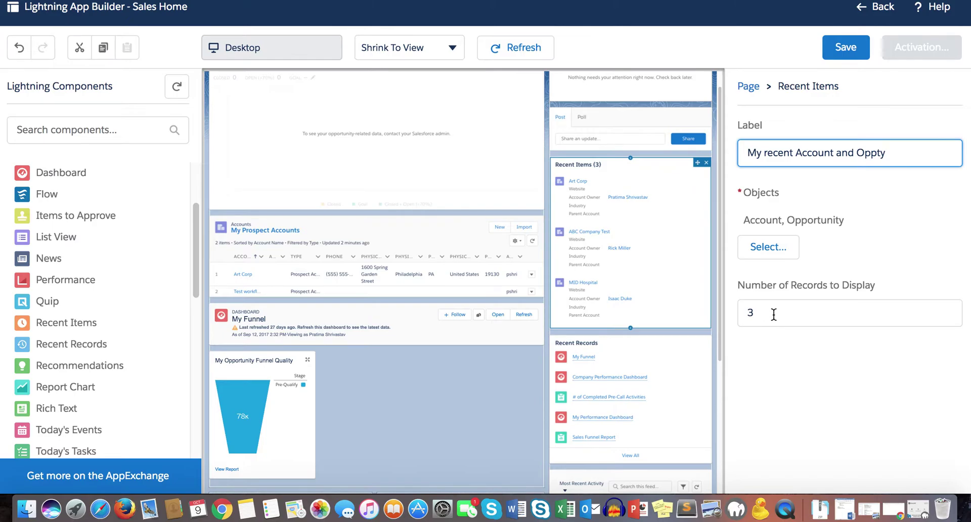
left_click(754, 313)
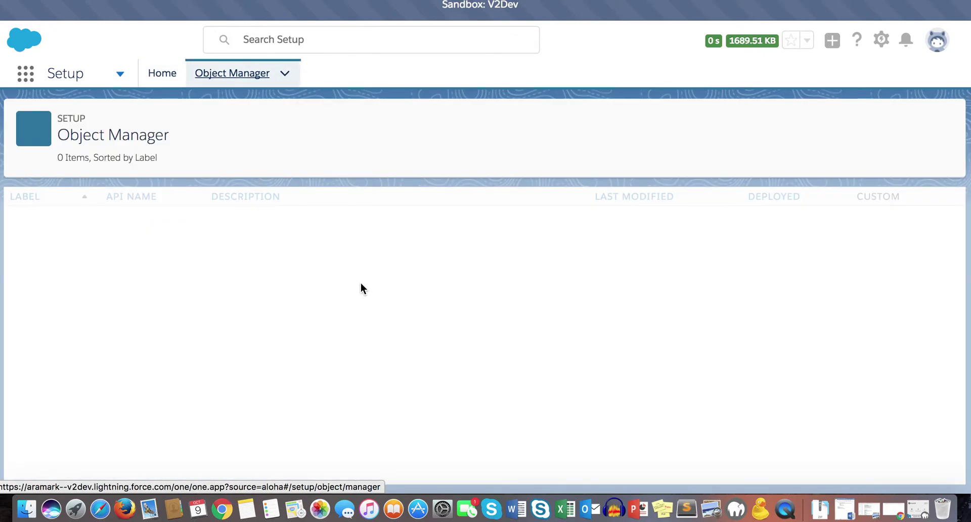
In Setup's Object Manager, open the Account object's Recent View compact layout for editing, review its selected fields and save it
left_click(36, 219)
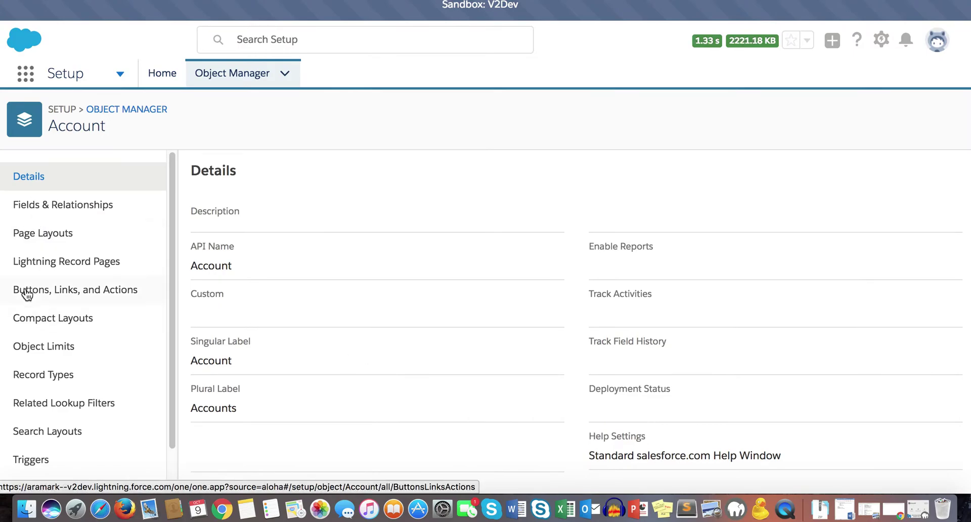
left_click(44, 315)
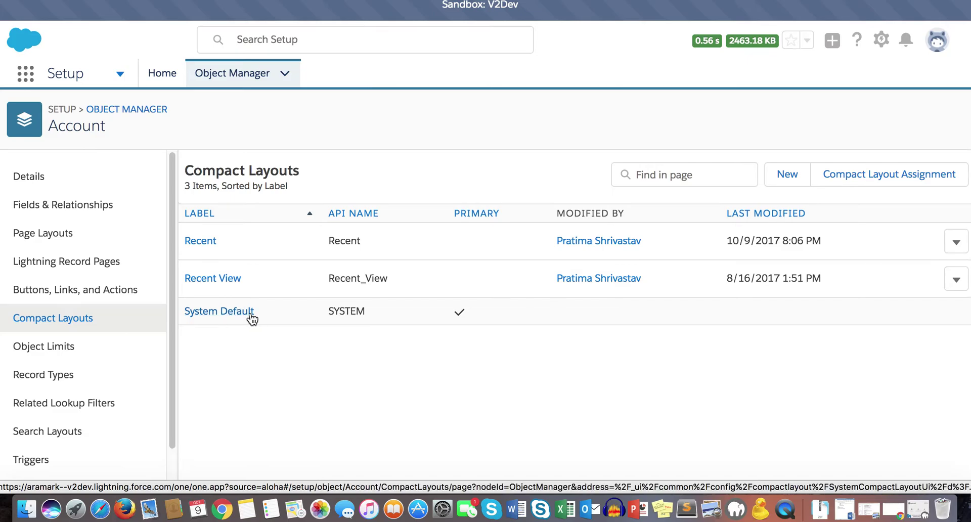
left_click(956, 281)
left_click(920, 317)
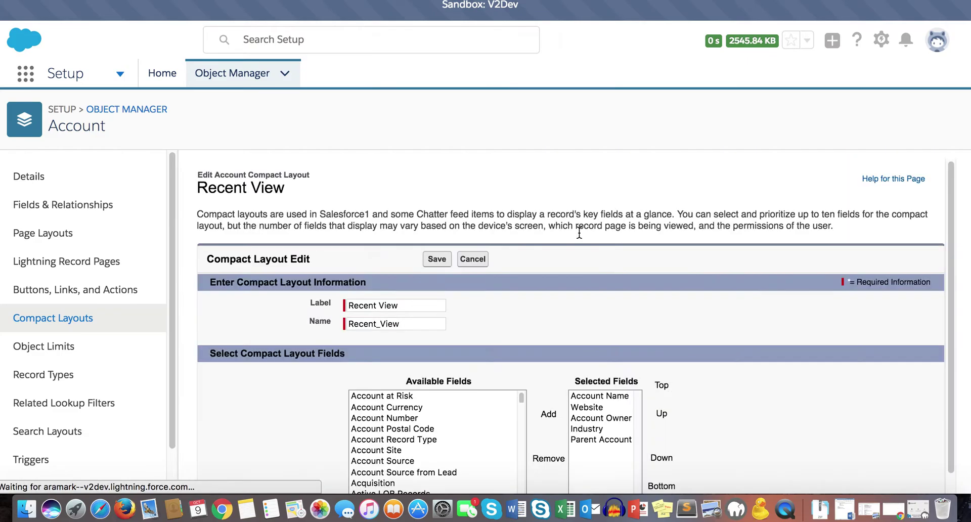
scroll(294, 261, "down", 3)
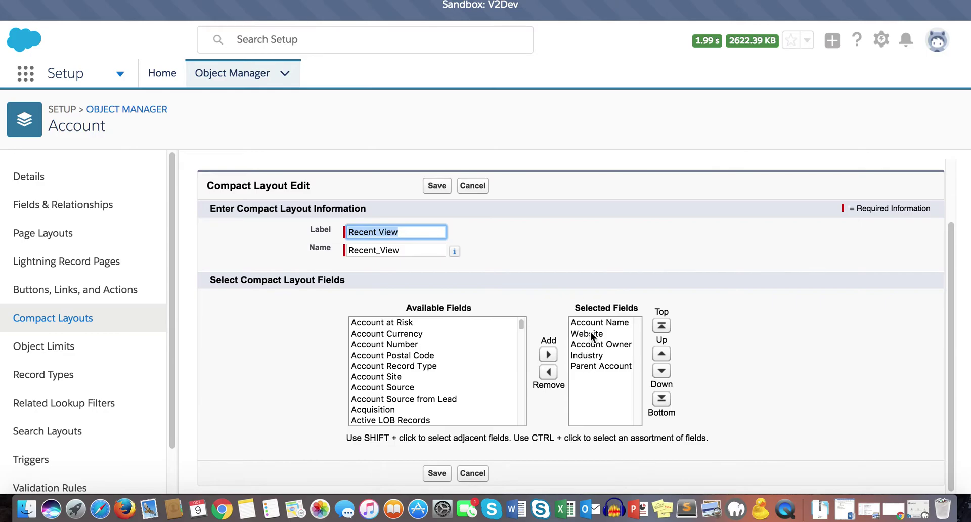
left_click(431, 196)
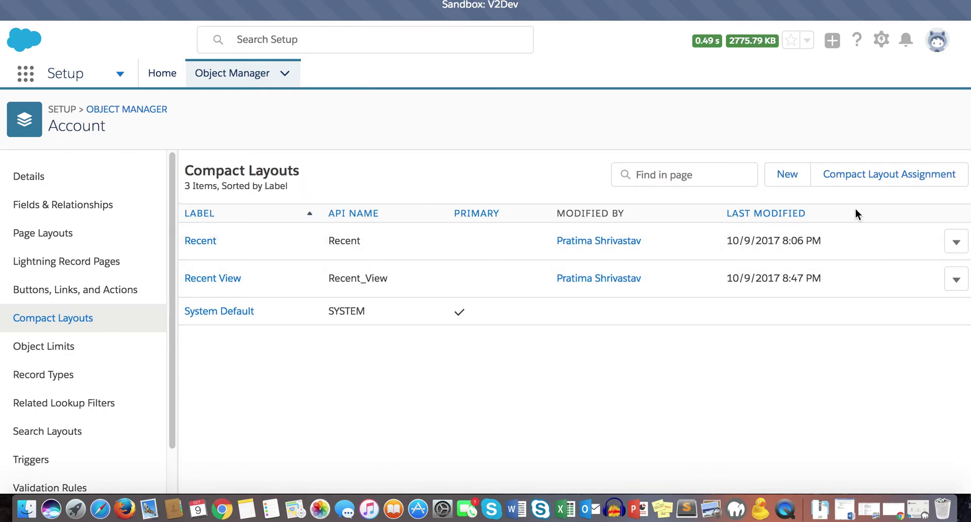
Open the Account compact layout assignment and review the primary layout and the record type overrides
left_click(848, 174)
scroll(478, 308, "down", 3)
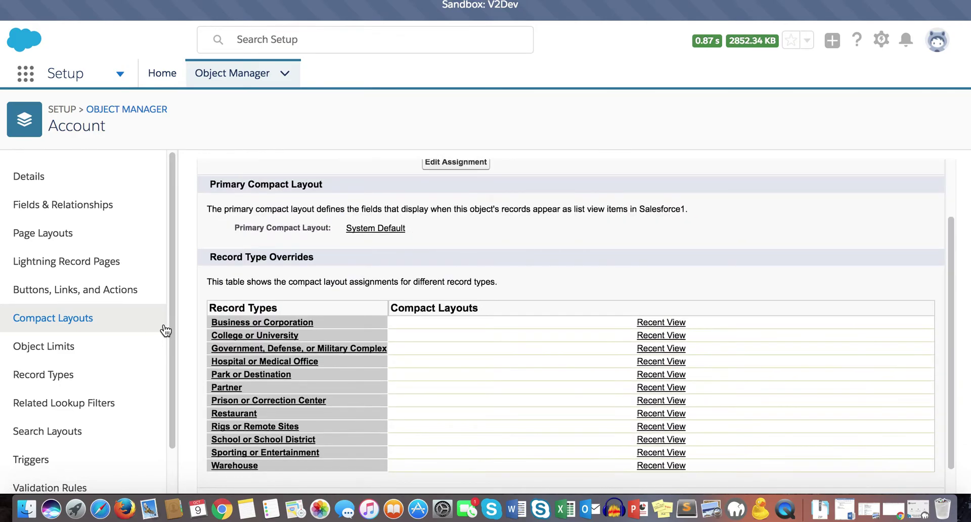
left_click_drag(208, 259, 317, 257)
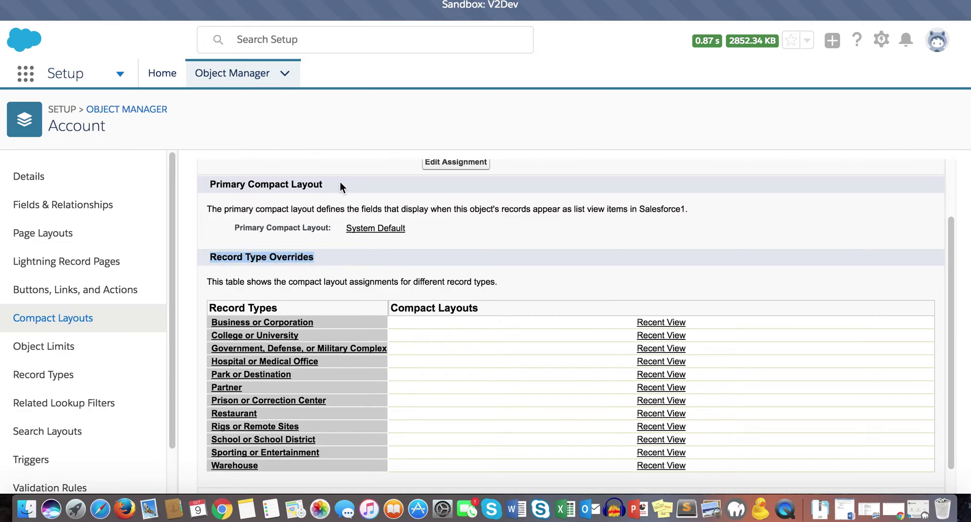
scroll(470, 351, "down", 1)
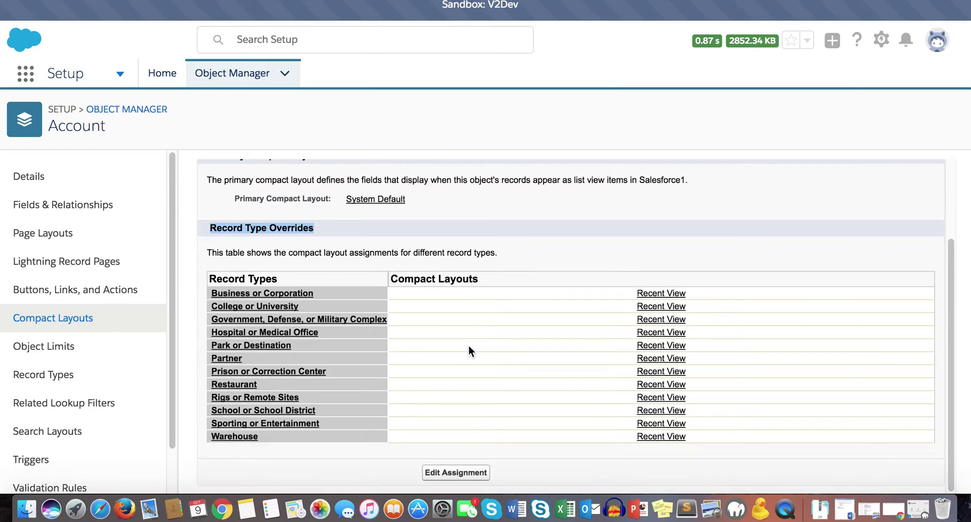
Review the primary compact layout definition on the Account compact layout assignment page
scroll(290, 273, "up", 1)
left_click_drag(219, 180, 377, 197)
left_click_drag(311, 204, 804, 208)
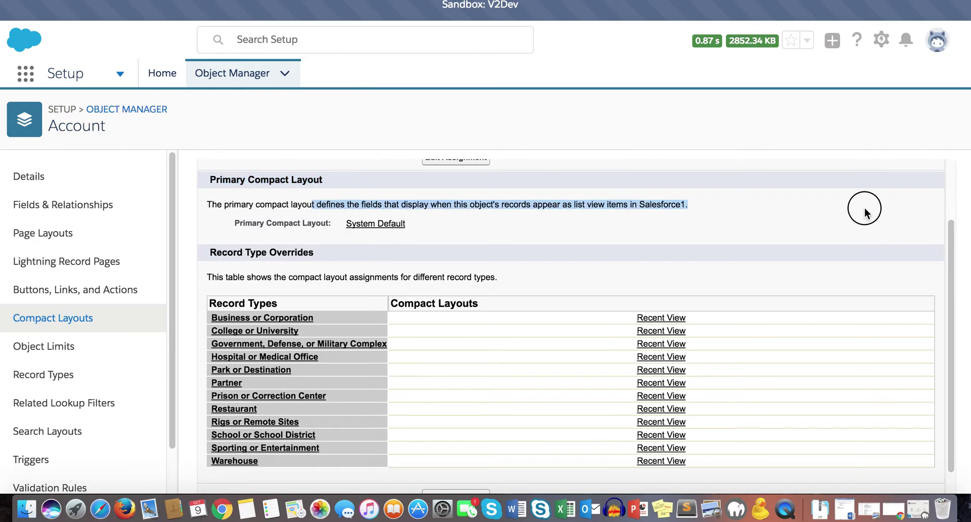
scroll(542, 343, "down", 1)
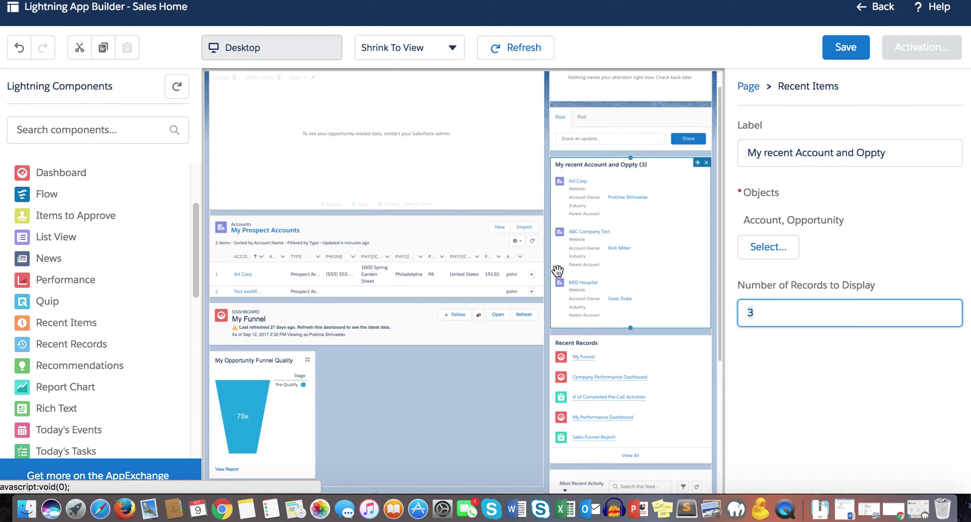
Add a Report Chart component directly above My recent Account and Oppty and set its report to "BD. Business Dining Opp Funnel"
scroll(550, 276, "down", 1)
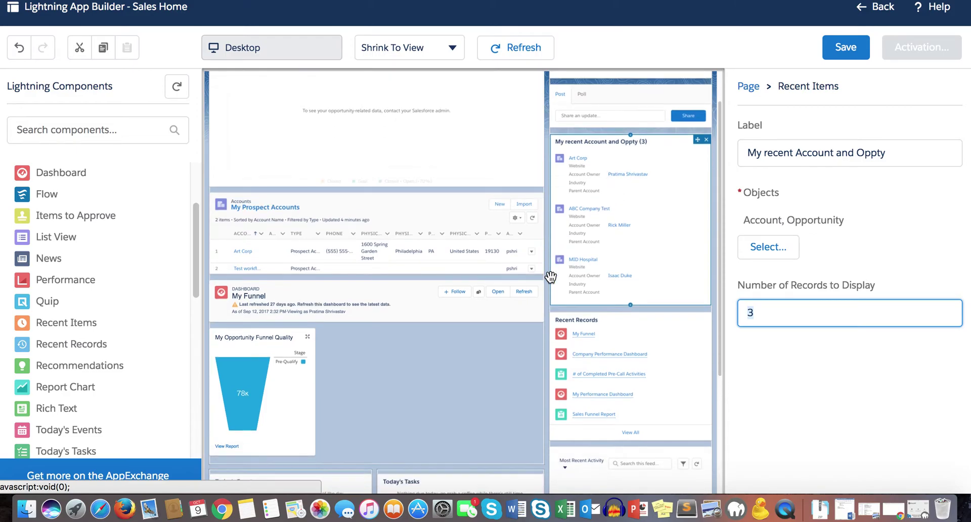
scroll(46, 365, "down", 1)
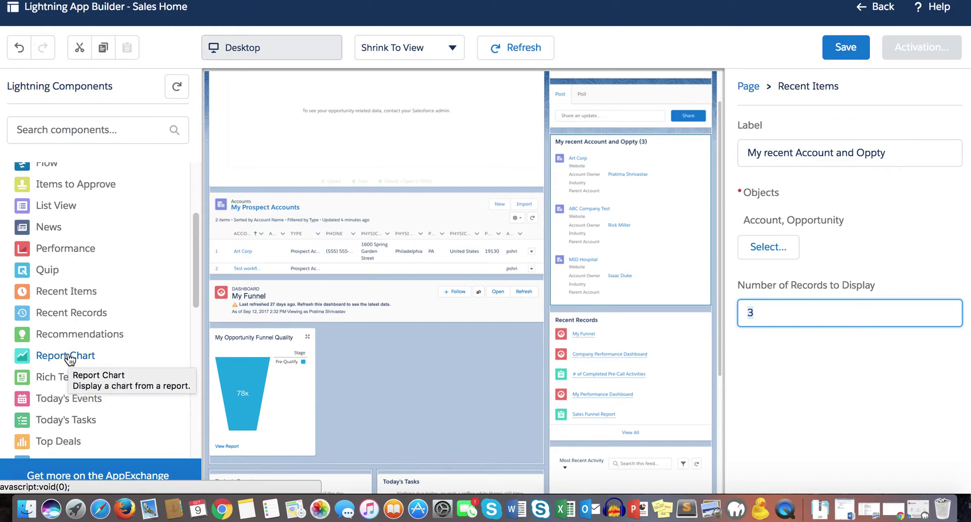
left_click_drag(67, 360, 566, 147)
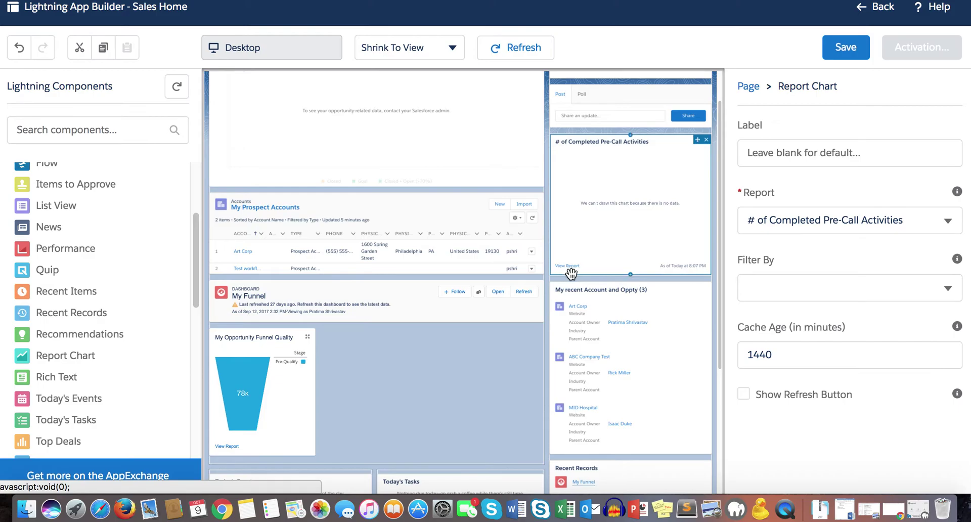
left_click(948, 225)
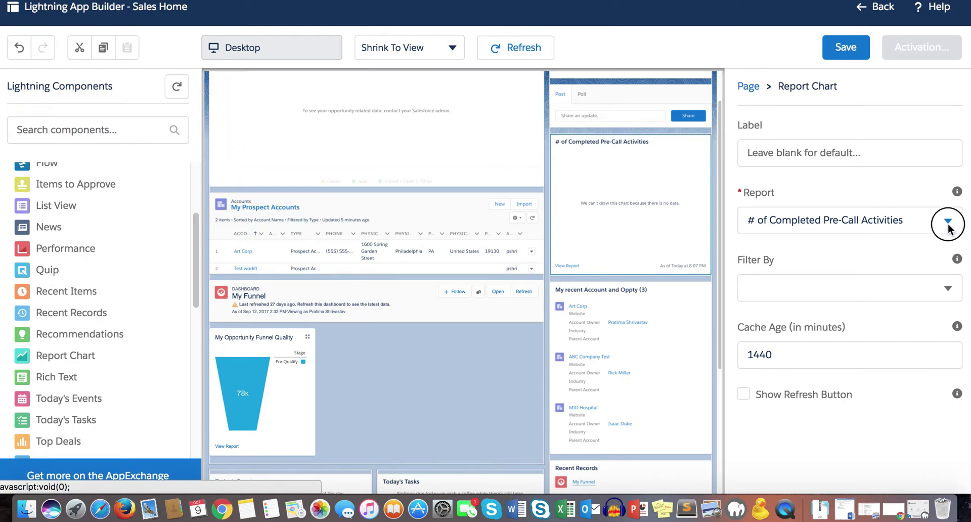
left_click(744, 219)
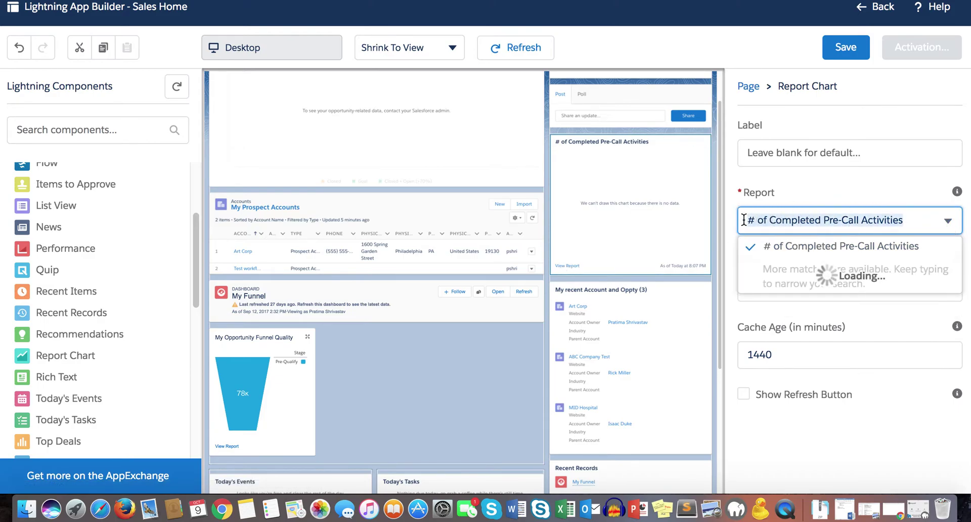
type("funne")
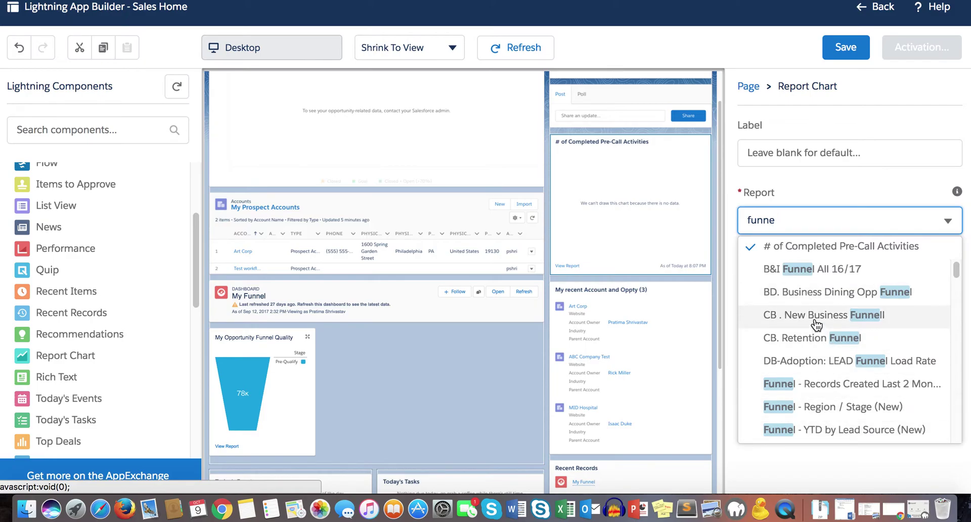
left_click(811, 293)
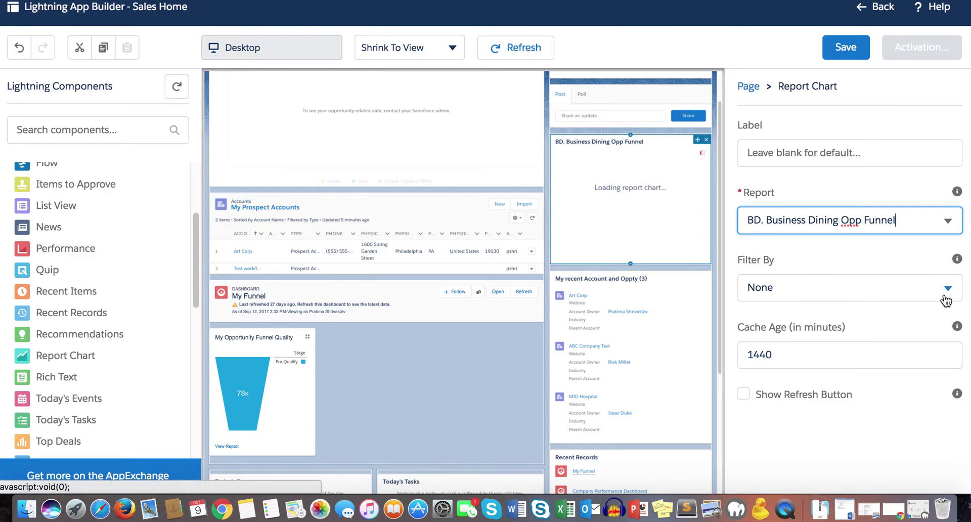
Set the report chart's filter to None and enable its refresh button
left_click(778, 356)
left_click(948, 294)
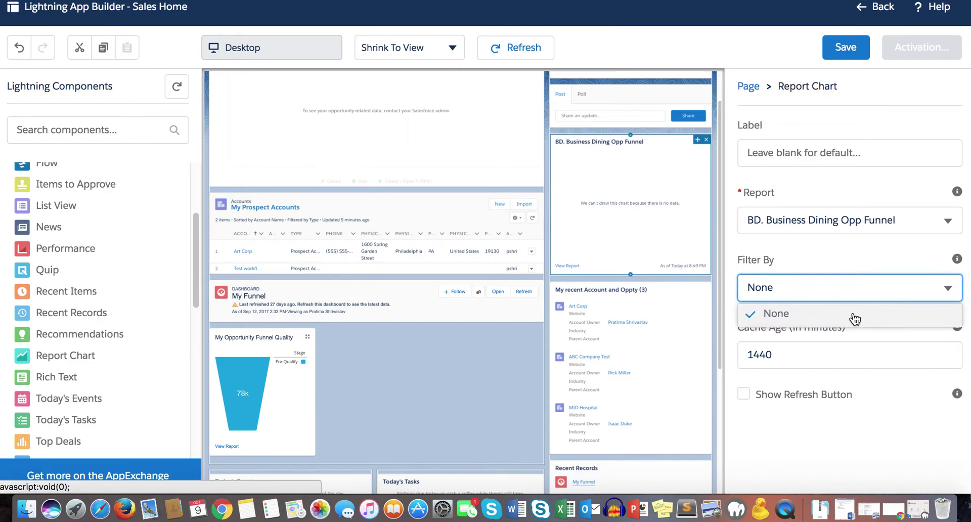
left_click(783, 316)
left_click(784, 352)
left_click_drag(784, 352, 754, 356)
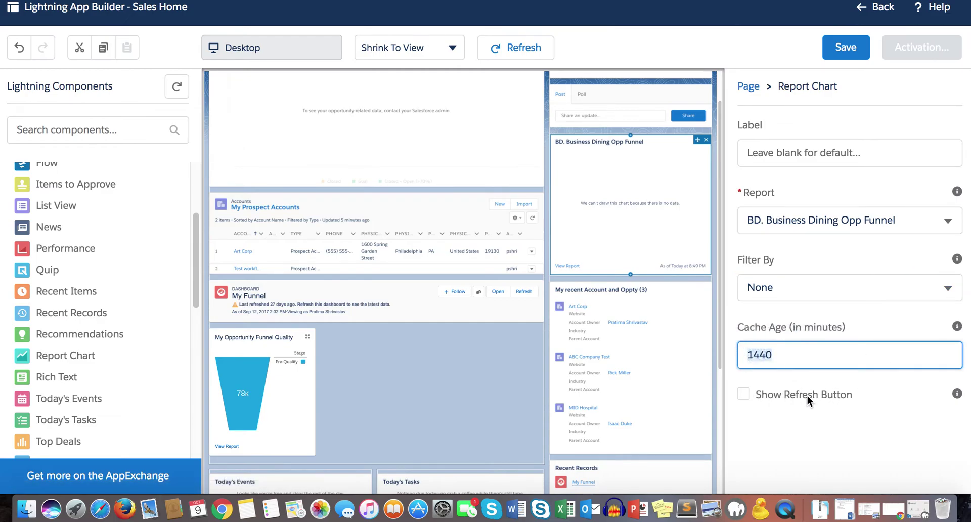
left_click(742, 393)
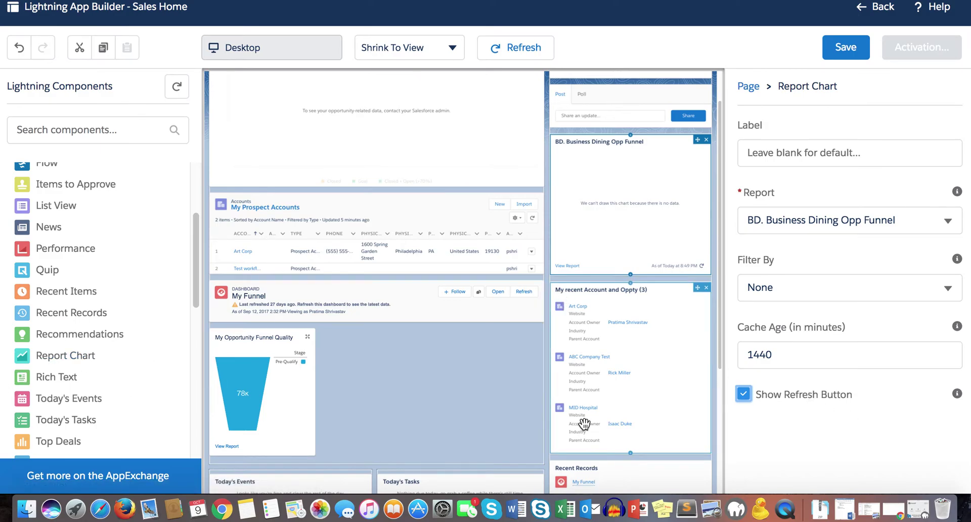
Add a Rich Text component directly above My Prospect Accounts with the text "Welcome to the home page"
scroll(71, 368, "down", 3)
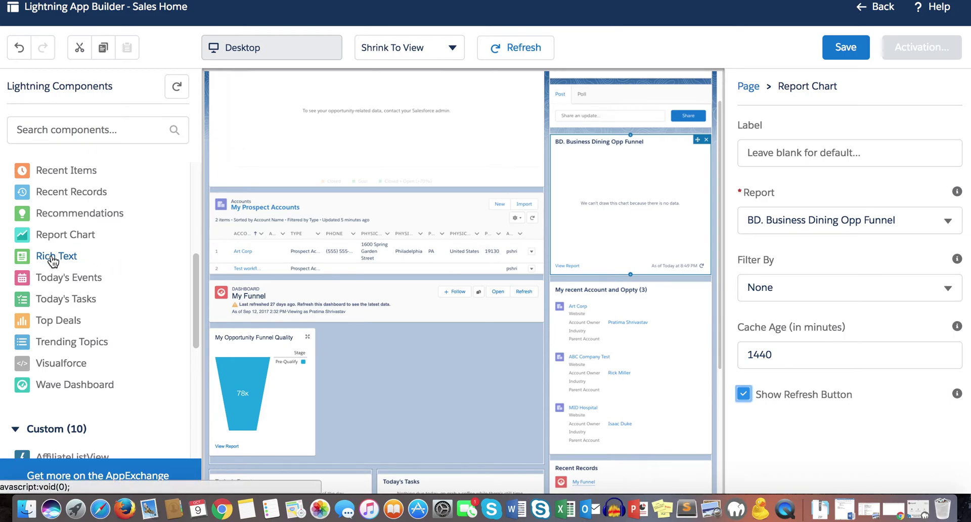
left_click_drag(53, 259, 340, 214)
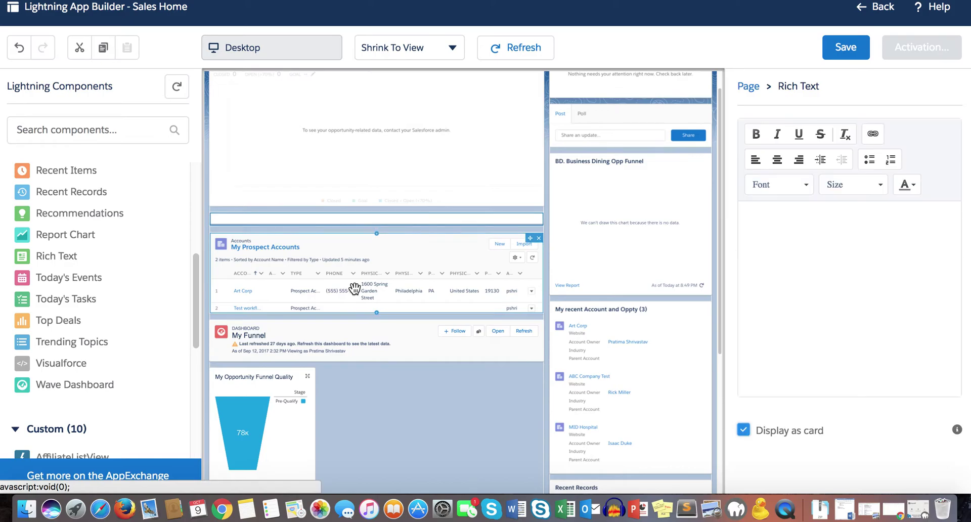
left_click(799, 253)
type("Wekl")
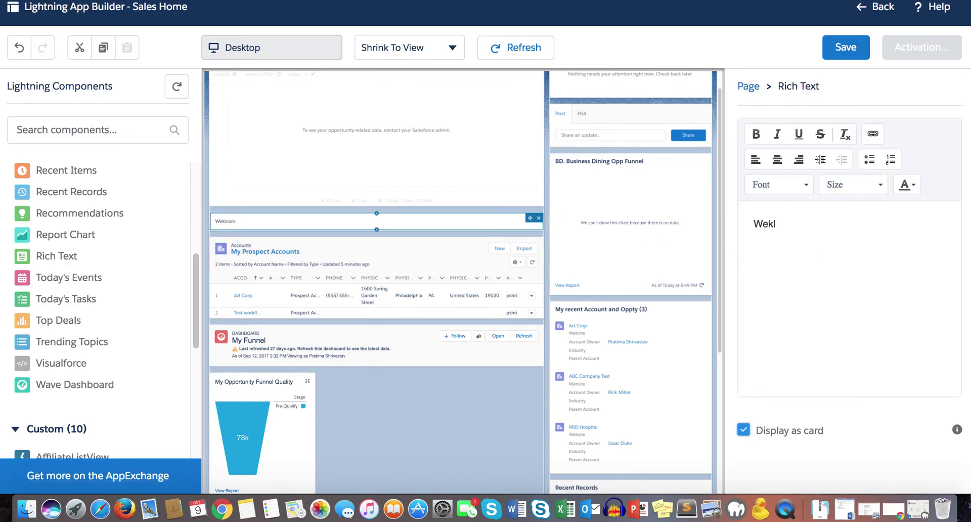
type("com to the home page")
left_click_drag(898, 223, 753, 224)
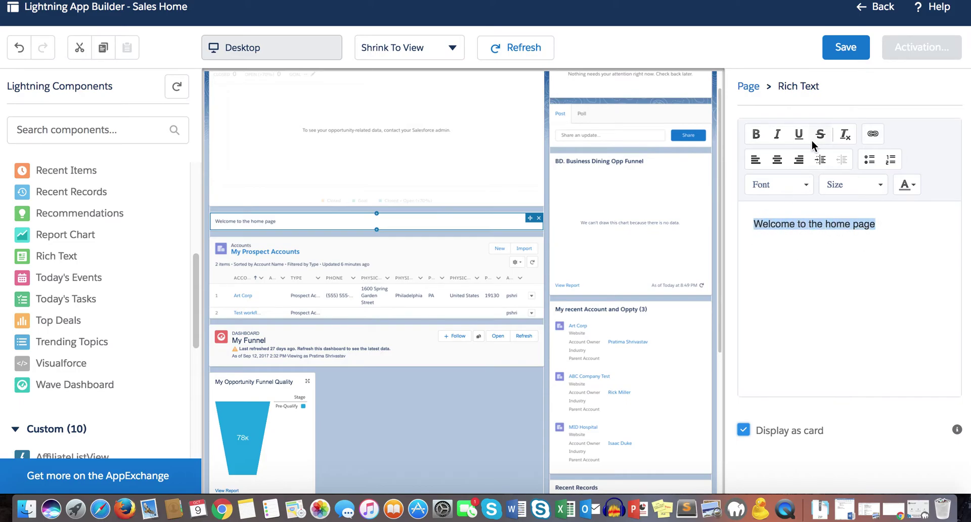
left_click(756, 134)
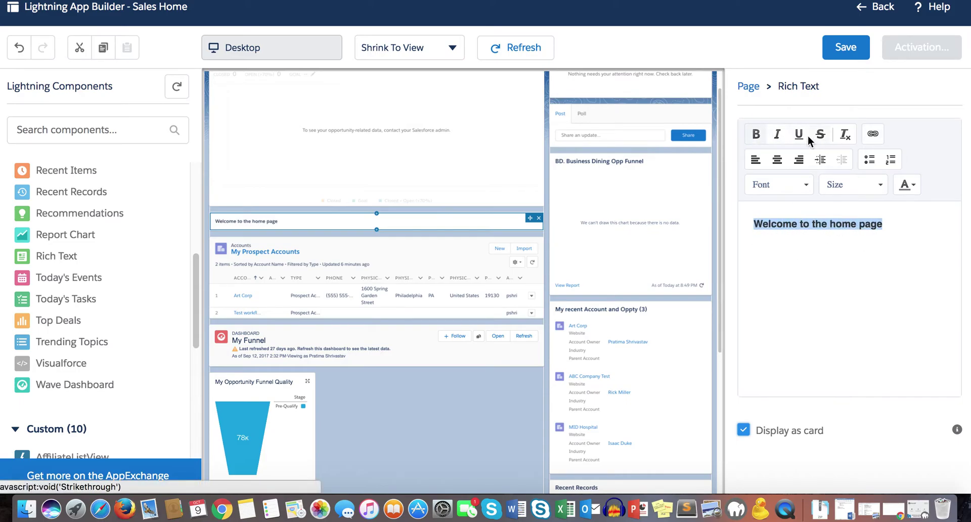
left_click(871, 134)
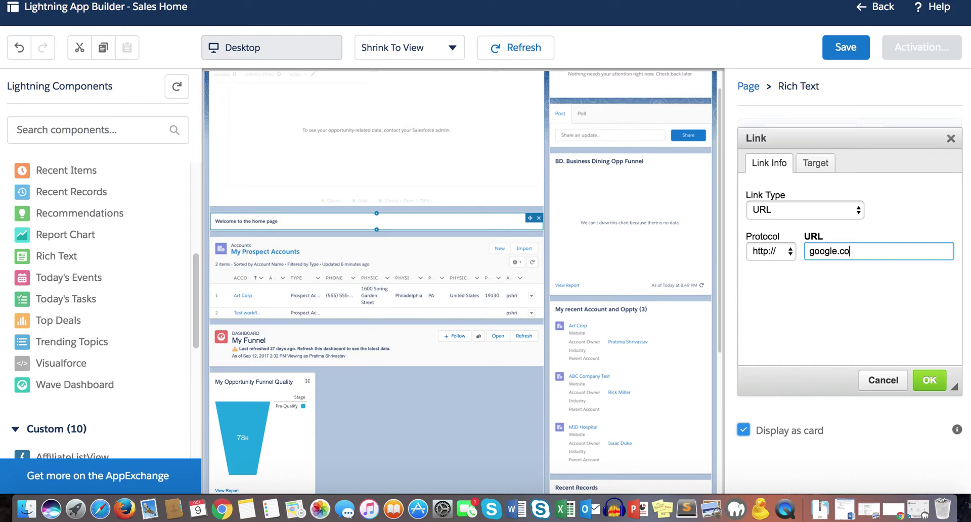
left_click(928, 379)
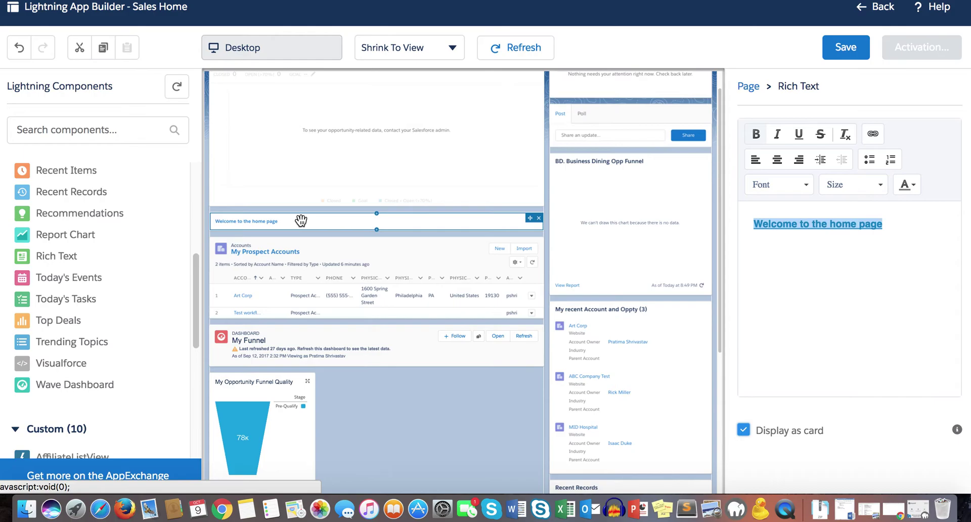
left_click_drag(890, 224, 752, 229)
Review what the Today's Events, Today's Tasks and Top Deals standard components offer
scroll(159, 342, "down", 4)
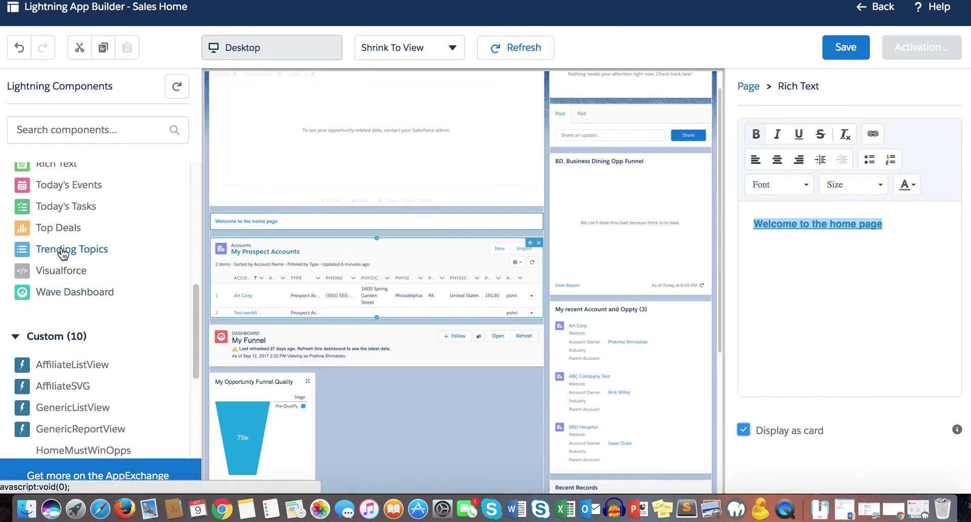
scroll(63, 253, "up", 1)
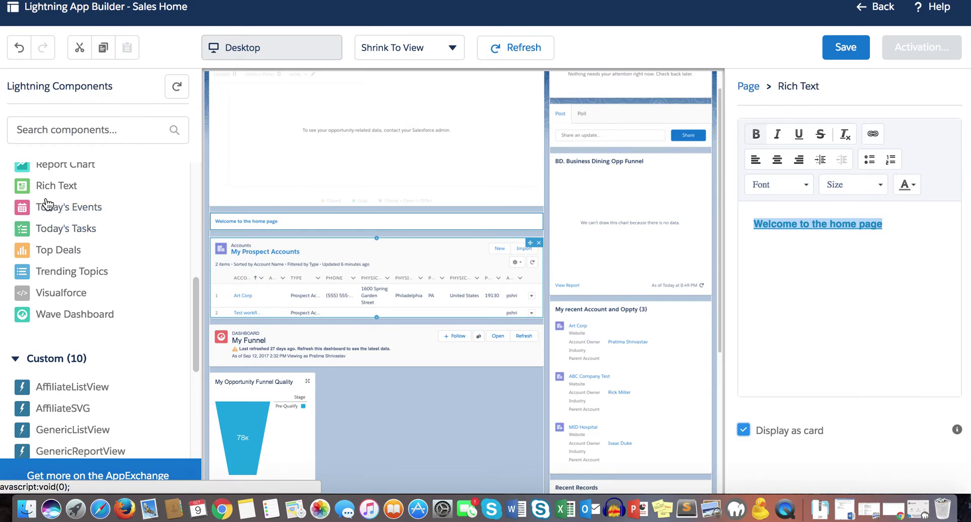
mouse_move(77, 211)
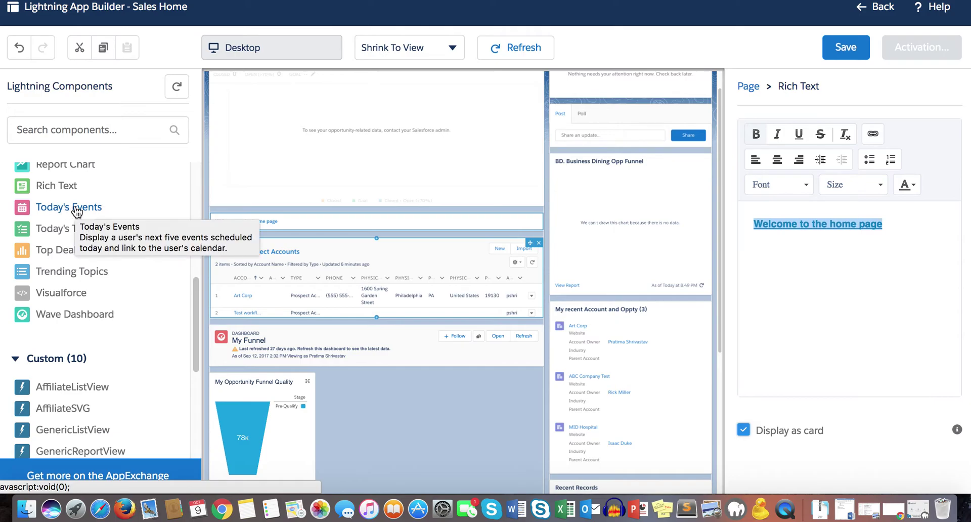
mouse_move(77, 233)
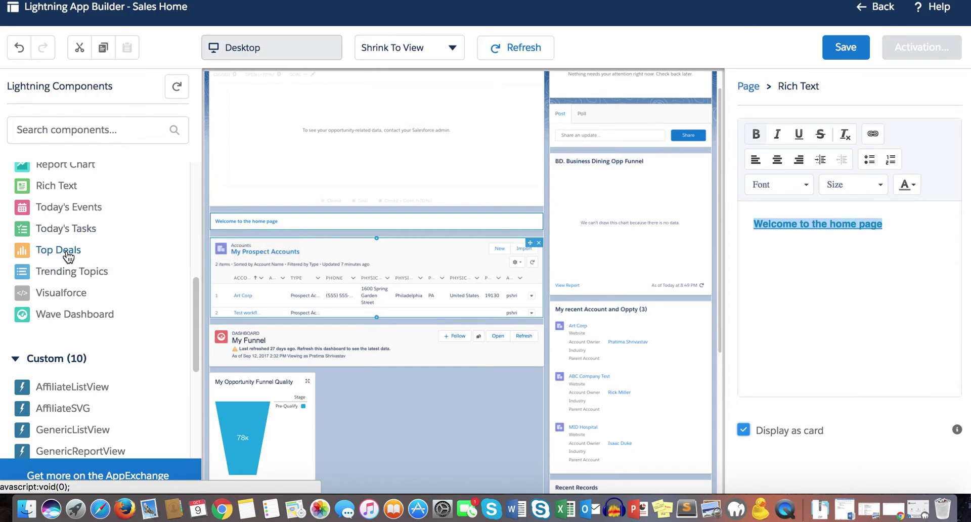
mouse_move(69, 257)
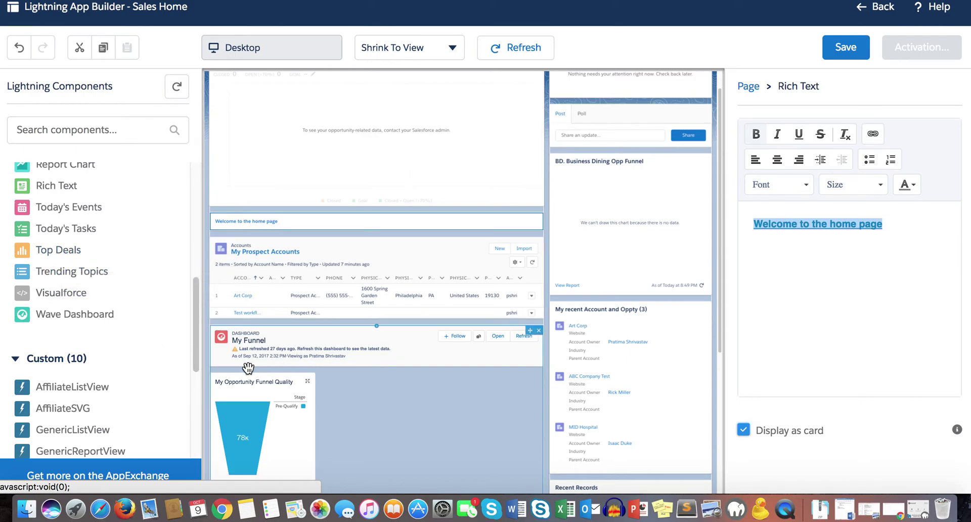
scroll(304, 366, "down", 1)
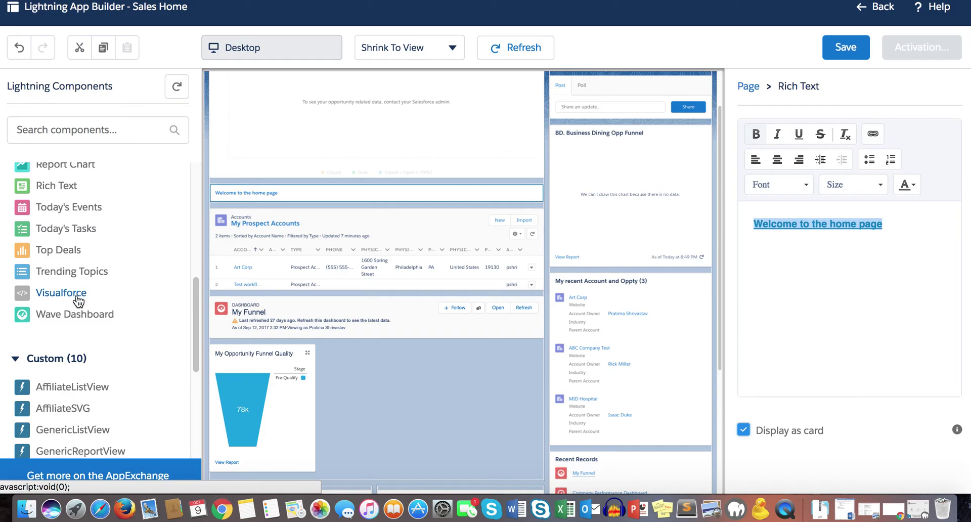
Try out a Visualforce component below the welcome text, remove it, and try placing a Wave Dashboard in the same column
left_click_drag(71, 299, 290, 204)
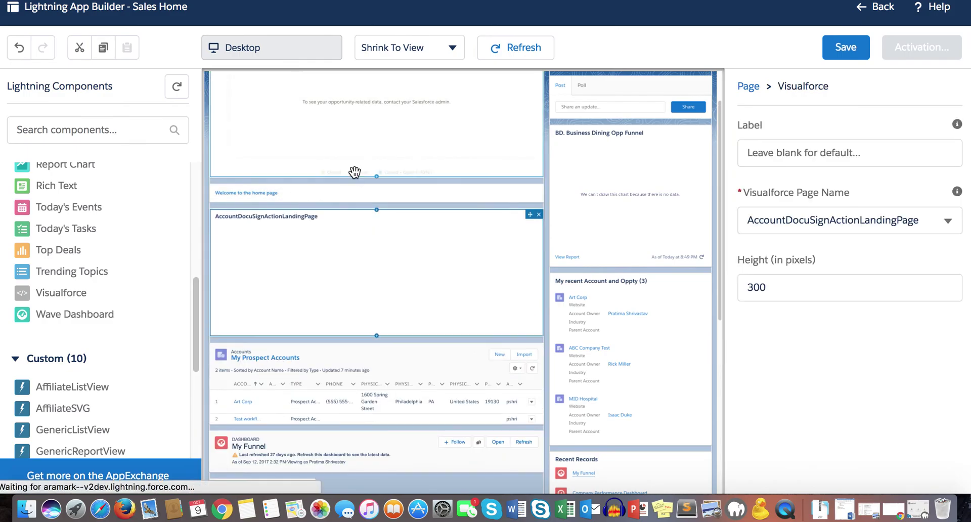
left_click(955, 226)
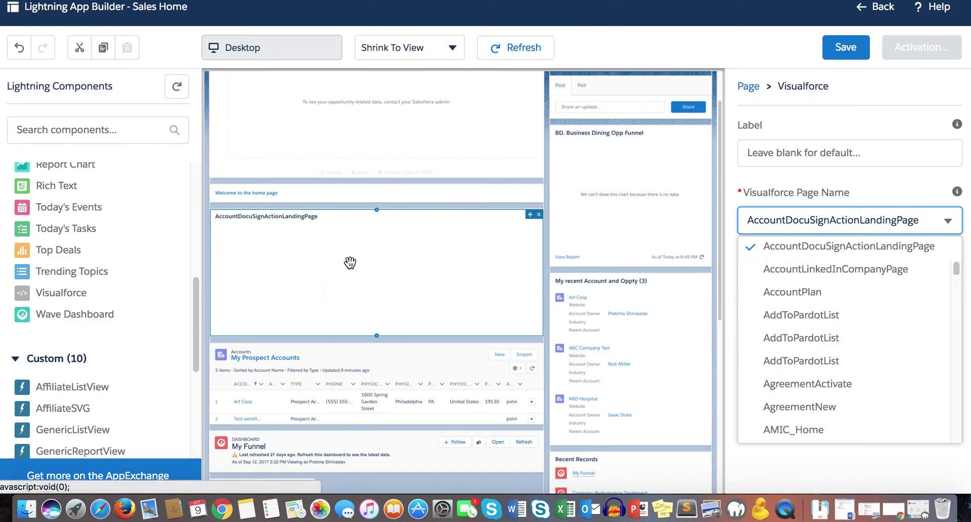
scroll(809, 365, "down", 10)
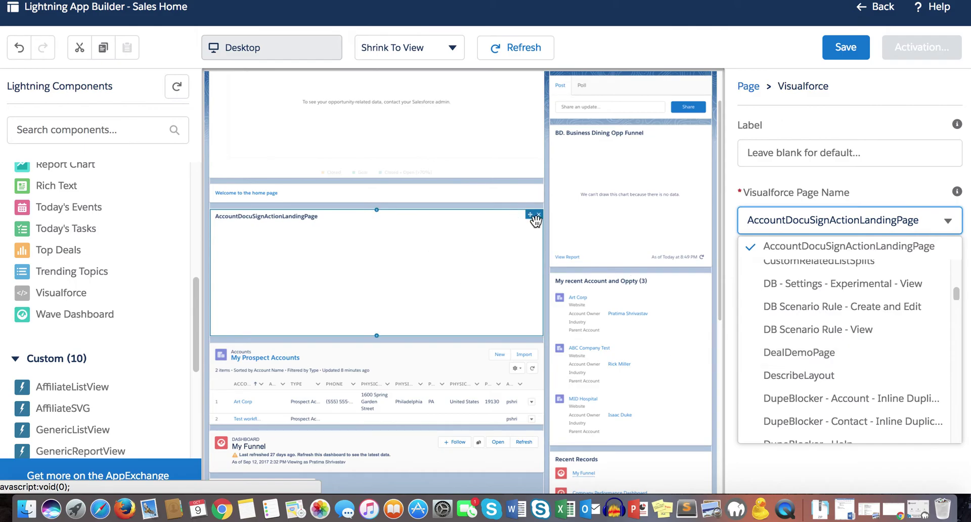
left_click(538, 216)
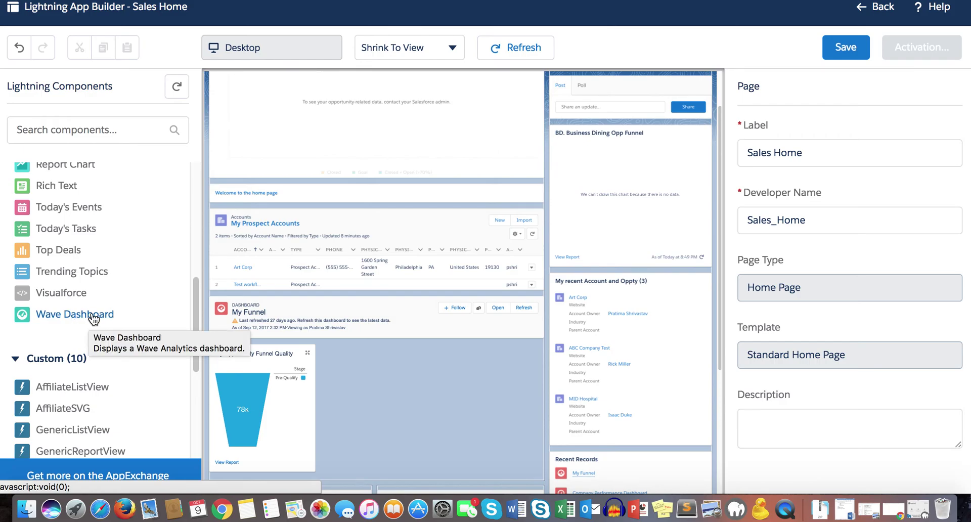
mouse_move(91, 321)
left_mouse_down()
mouse_move(369, 100)
mouse_move(364, 143)
mouse_move(463, 189)
mouse_move(435, 227)
mouse_move(400, 229)
left_mouse_up()
Look over the rest of the page layout and save the Sales Home page without activating it
scroll(400, 229, "down", 5)
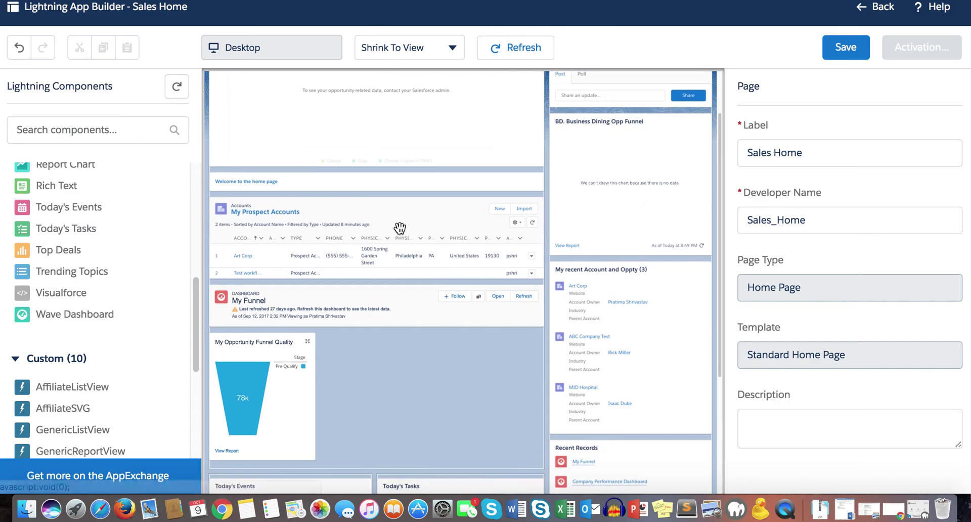
scroll(400, 228, "down", 3)
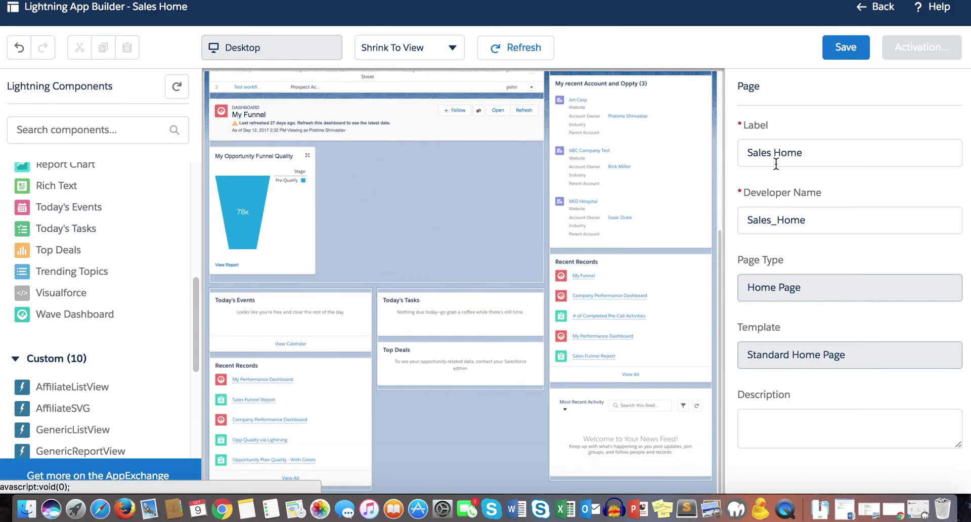
left_click(844, 49)
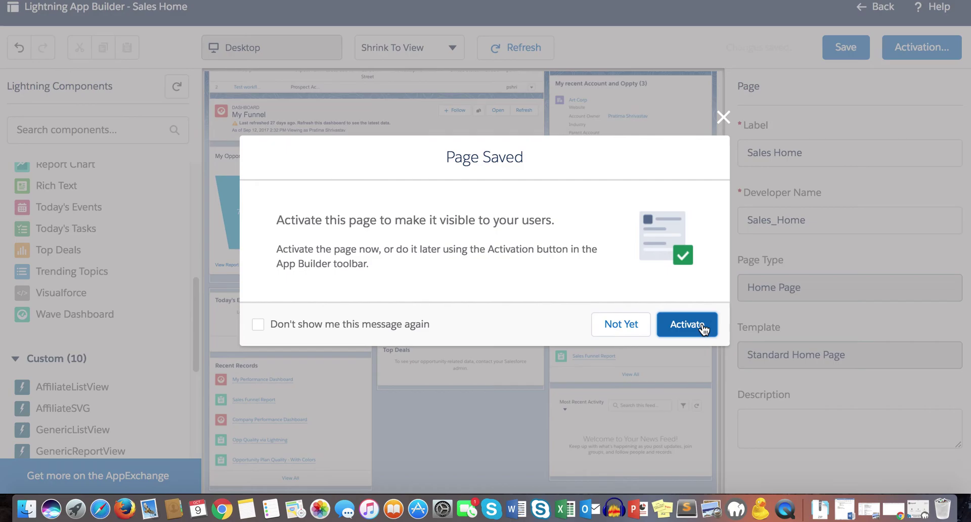
left_click(635, 328)
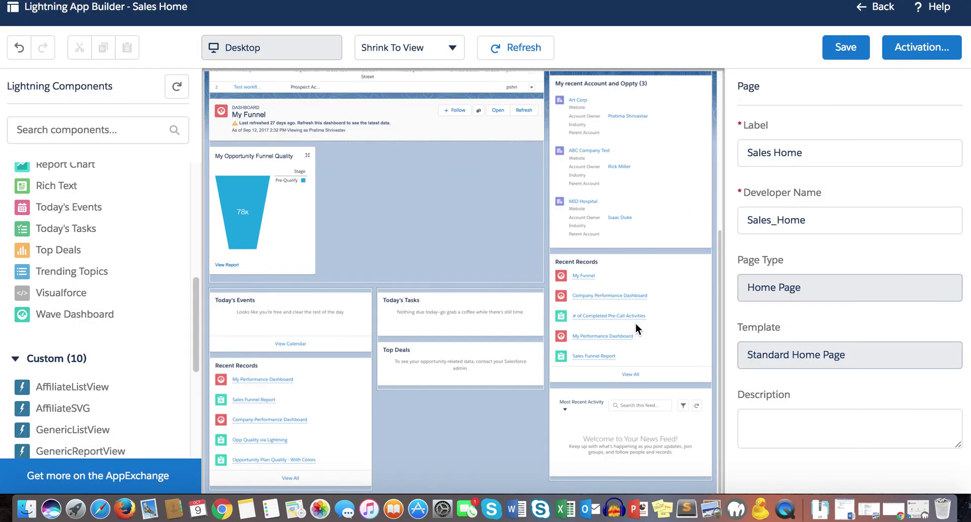
Activate the Sales Home page for specific profiles, assigning it to the System Administrator profile only
left_click(912, 46)
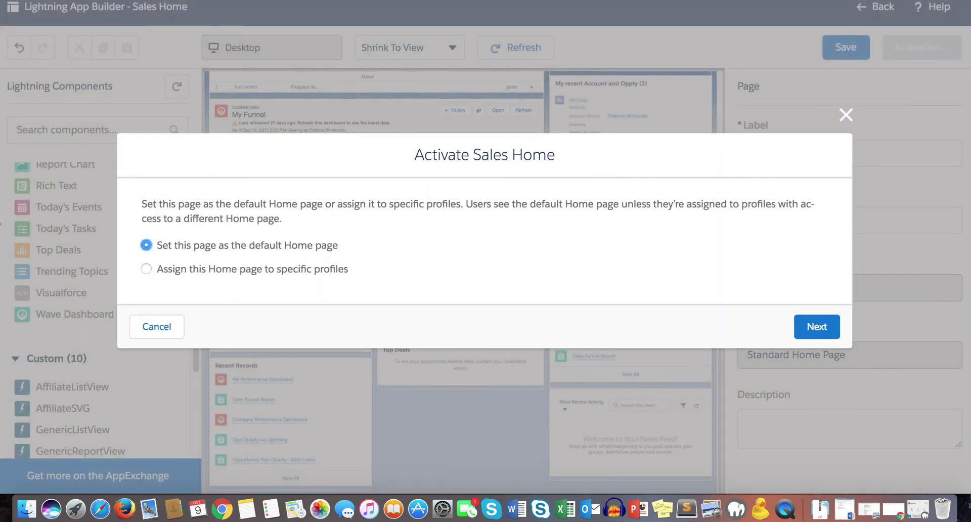
left_click(145, 269)
left_click(819, 329)
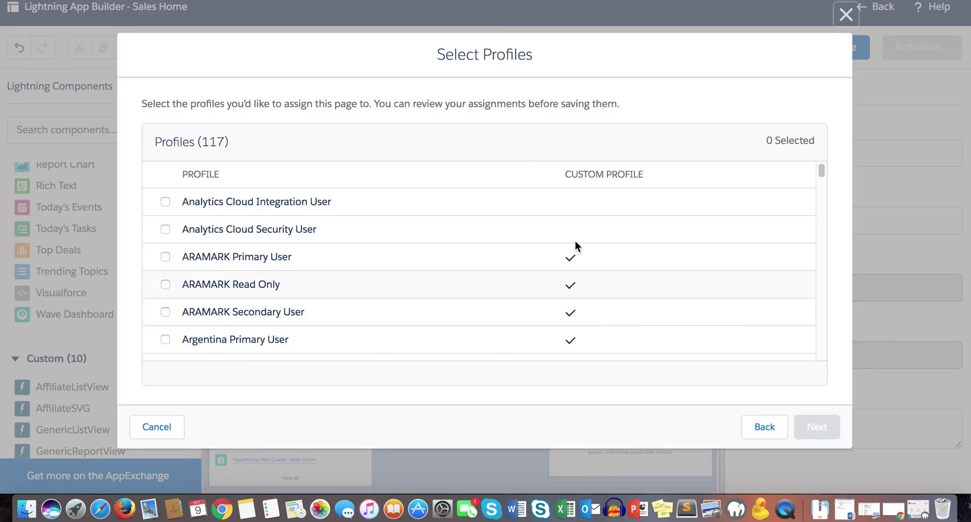
left_click_drag(823, 172, 815, 354)
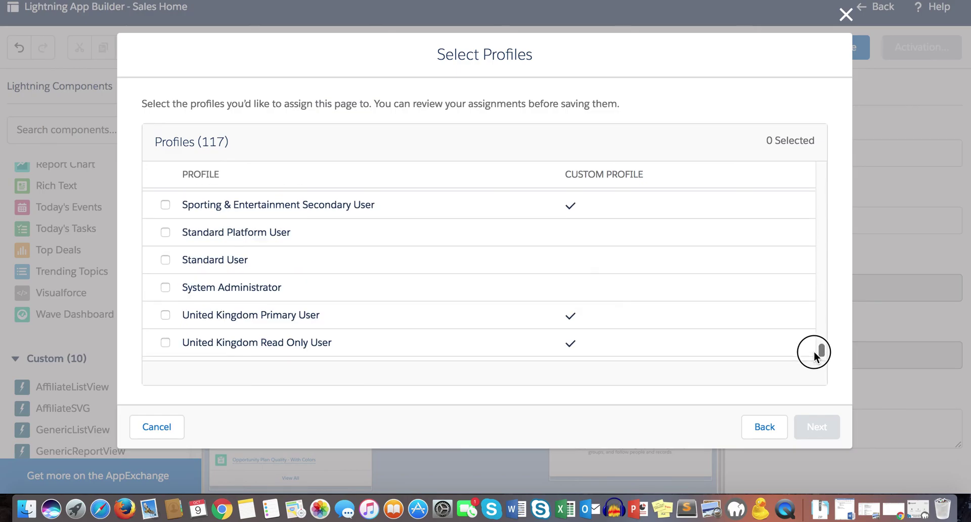
left_click(173, 278)
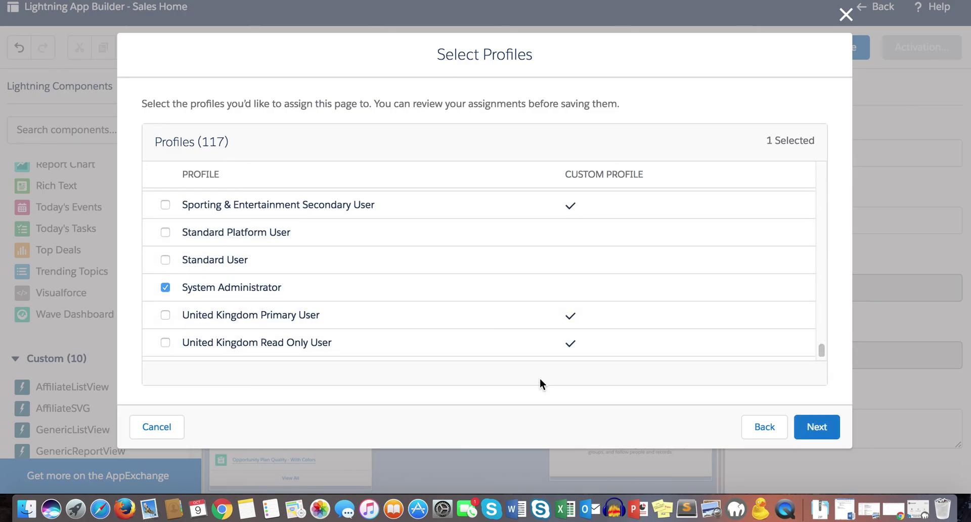
left_click(818, 434)
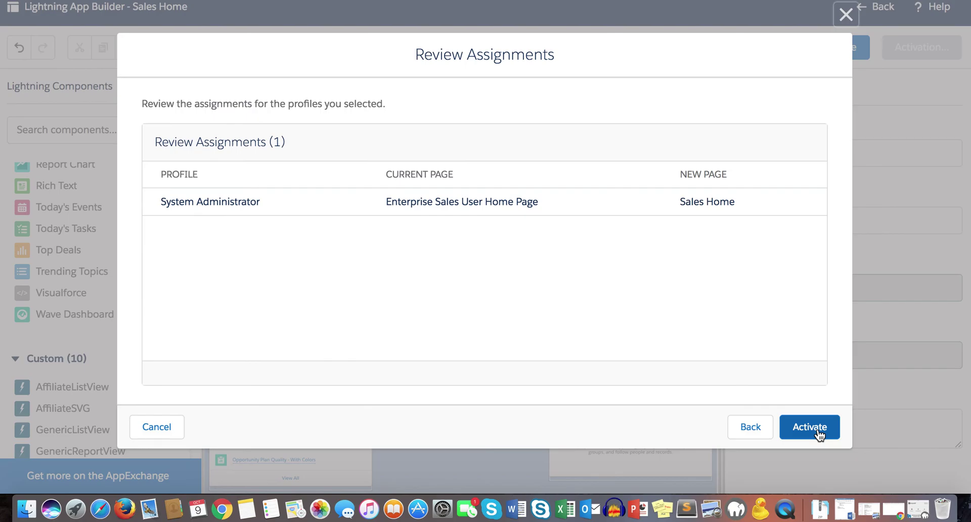
left_click(819, 433)
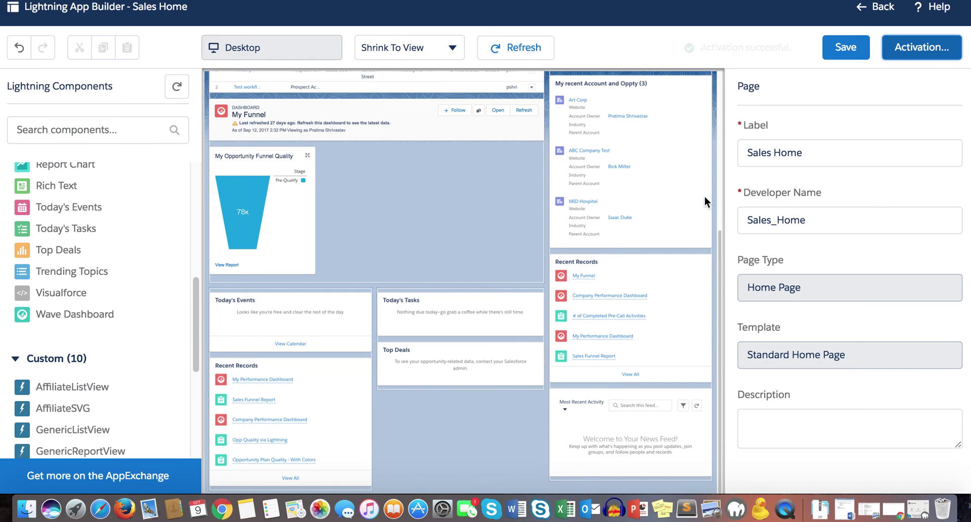
Leave the page builder, open the Sales app's Home page and reload it
left_click(880, 7)
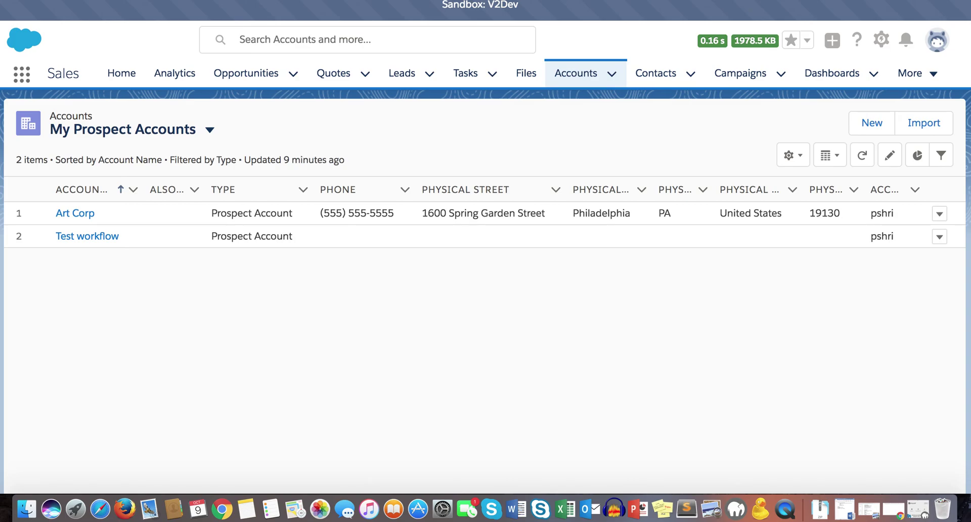
left_click(126, 77)
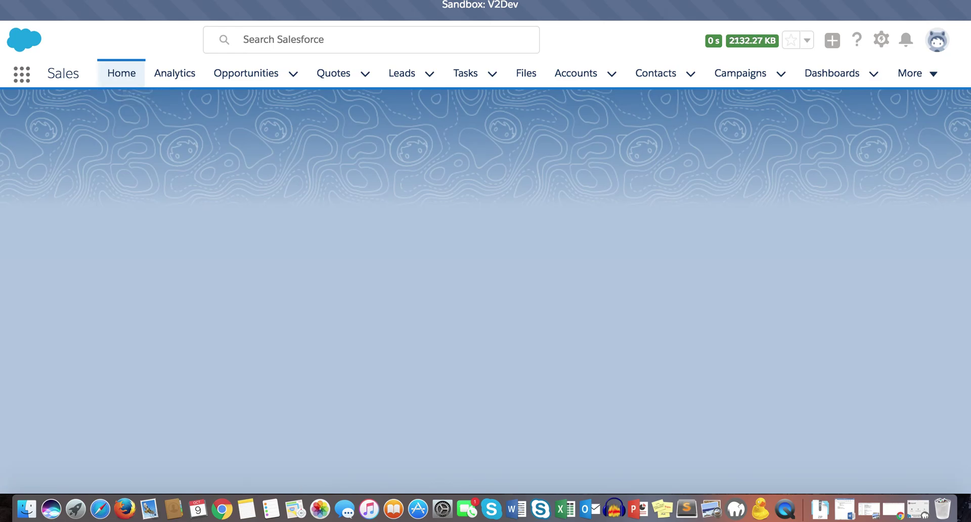
key("super+r")
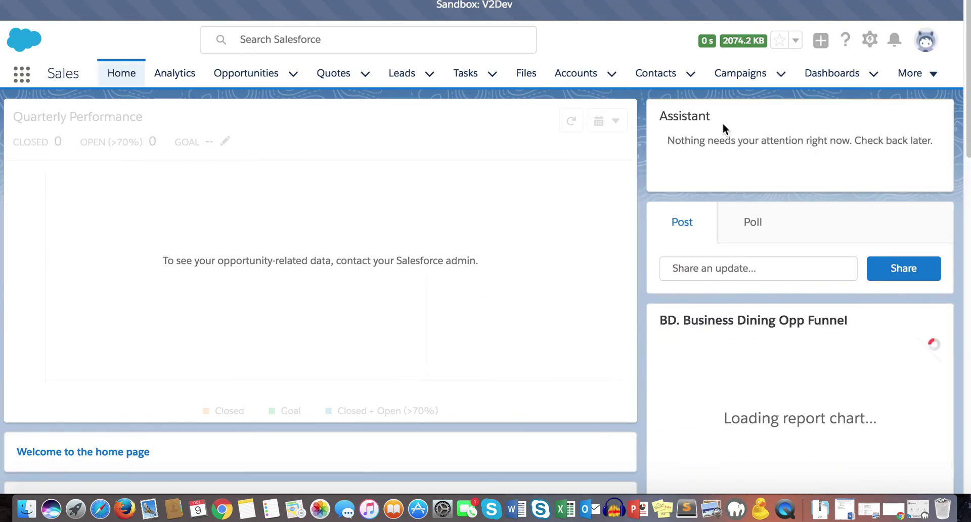
Review every component on the live home page, from Quarterly Performance and Assistant to Top Deals and the news feed's sort options
left_click_drag(654, 106, 858, 182)
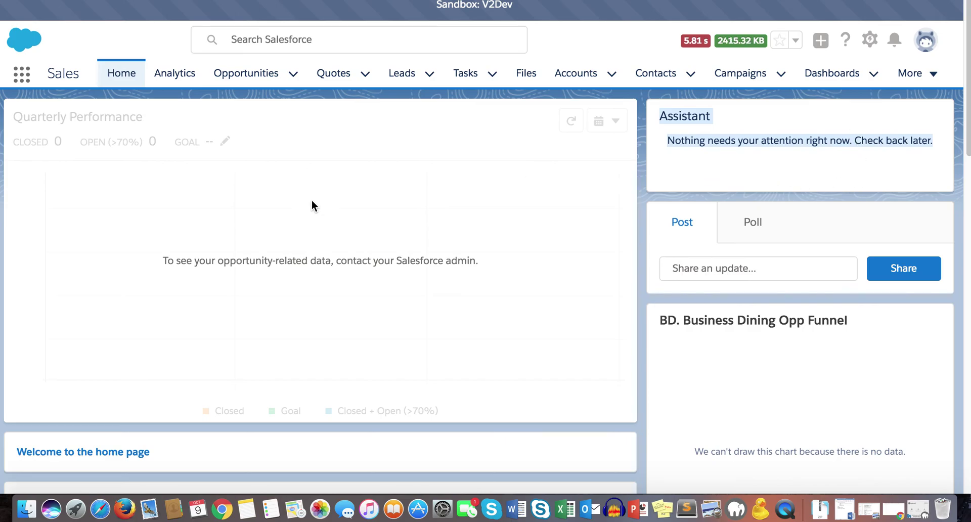
scroll(324, 208, "down", 1)
scroll(331, 215, "down", 10)
scroll(331, 215, "up", 12)
scroll(331, 215, "down", 2)
scroll(332, 213, "down", 5)
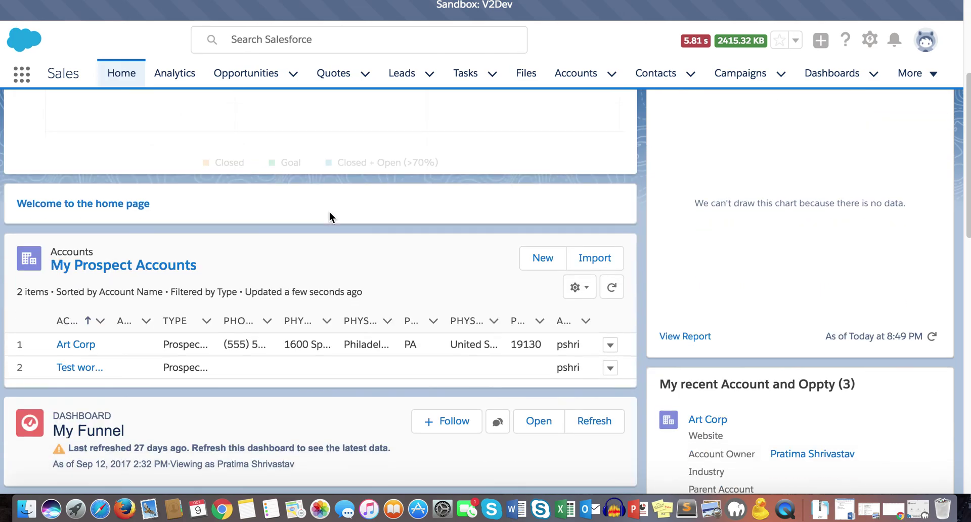
scroll(329, 210, "down", 4)
scroll(329, 211, "up", 7)
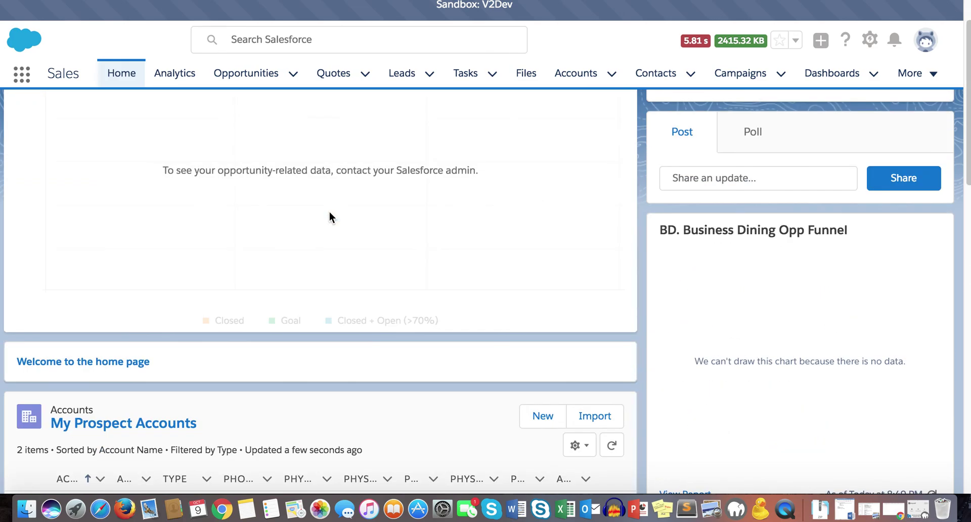
scroll(329, 211, "down", 7)
scroll(329, 216, "down", 2)
scroll(329, 217, "down", 2)
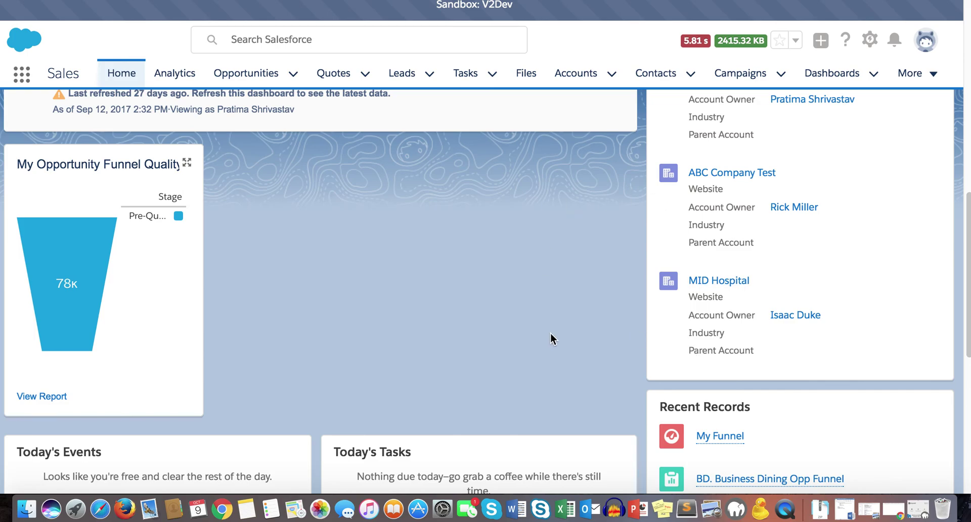
scroll(550, 332, "down", 6)
scroll(434, 286, "down", 2)
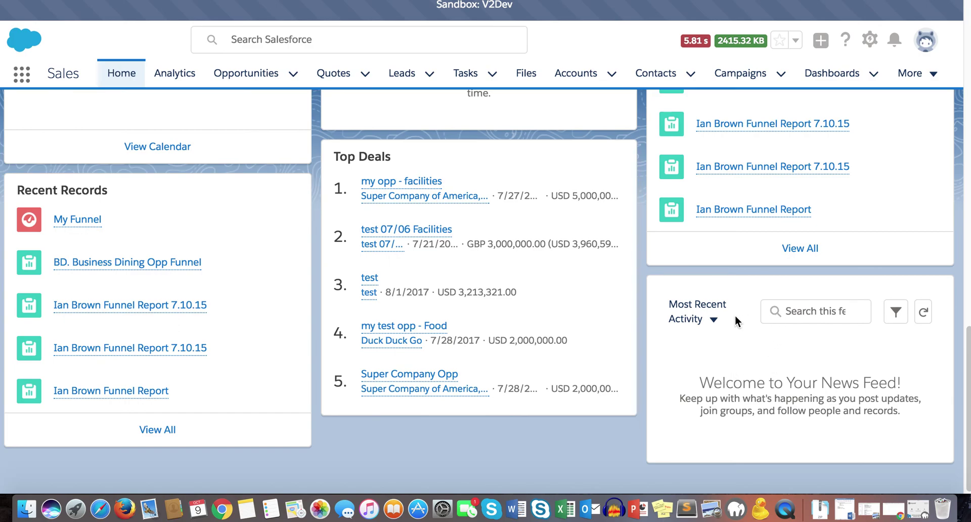
scroll(775, 377, "up", 2)
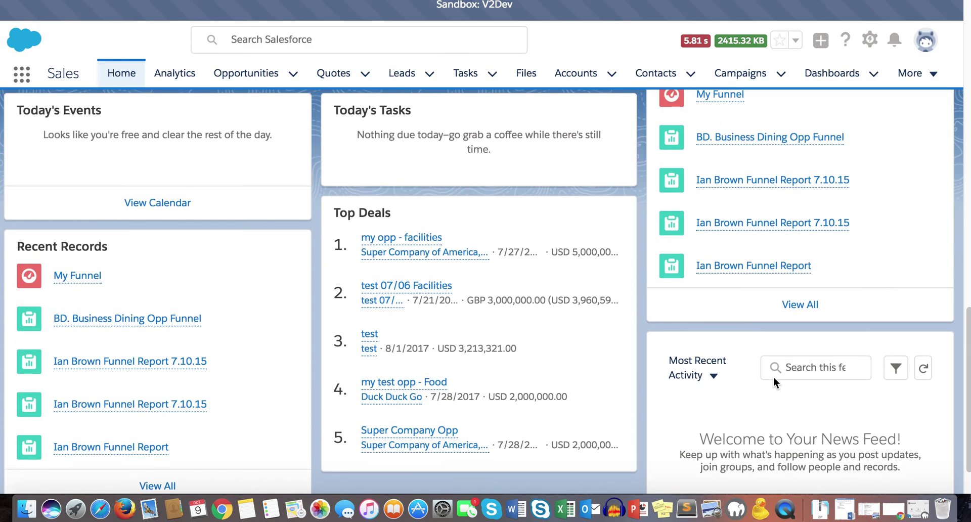
left_click(712, 376)
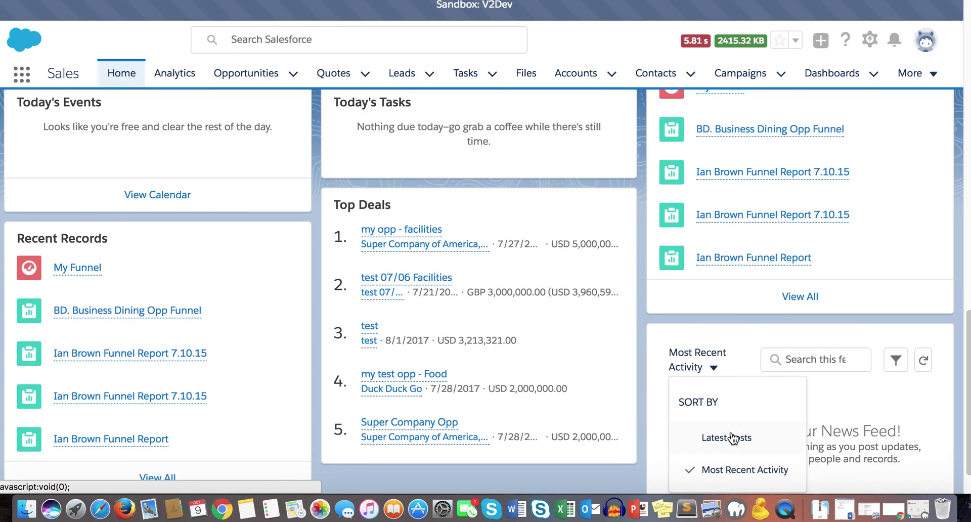
Refresh the BD. Business Dining Opp Funnel report chart on the home page
scroll(818, 378, "up", 4)
scroll(818, 378, "up", 12)
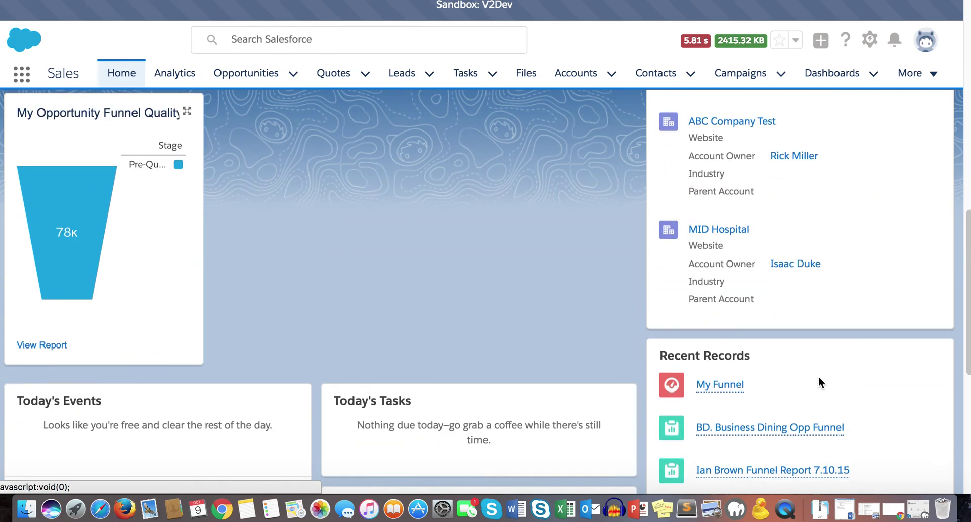
scroll(820, 383, "up", 5)
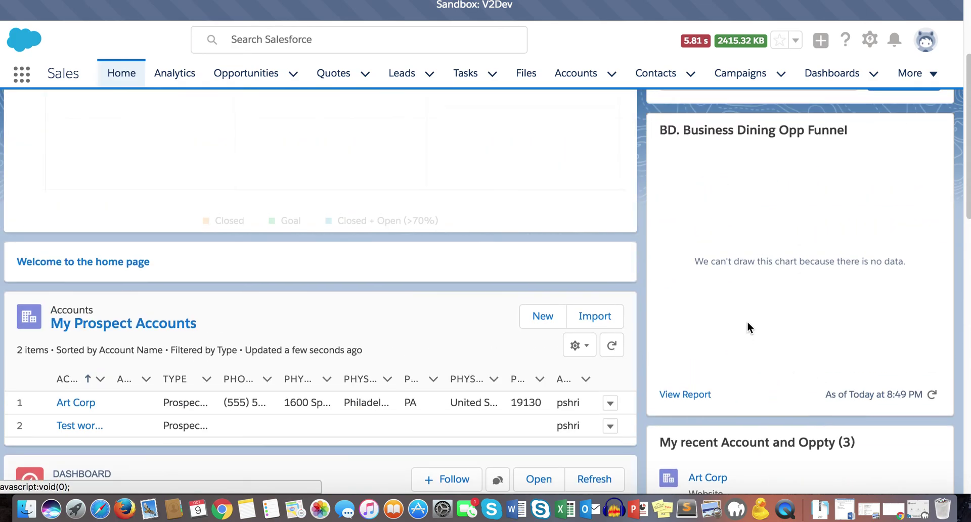
left_click(931, 397)
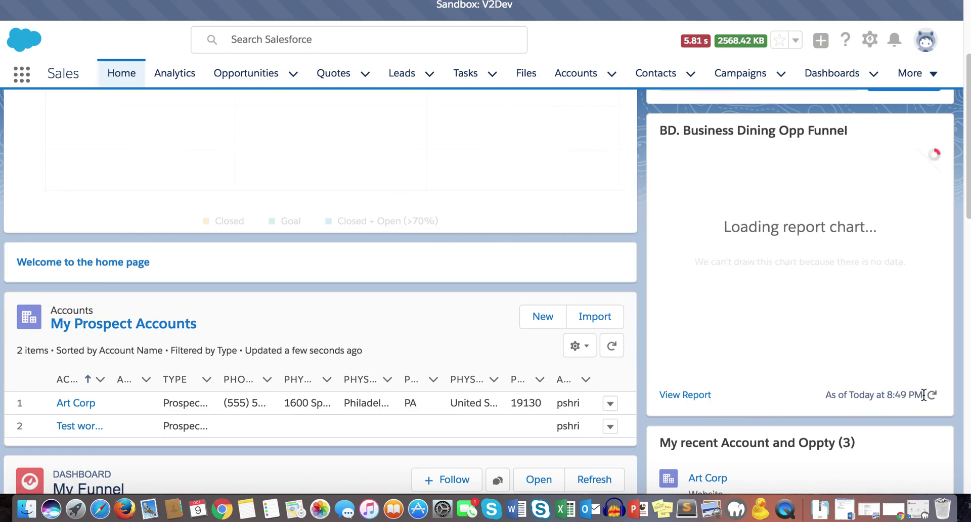
Share the post "Hwllo" with My Followers from the home page's publisher
scroll(705, 294, "up", 5)
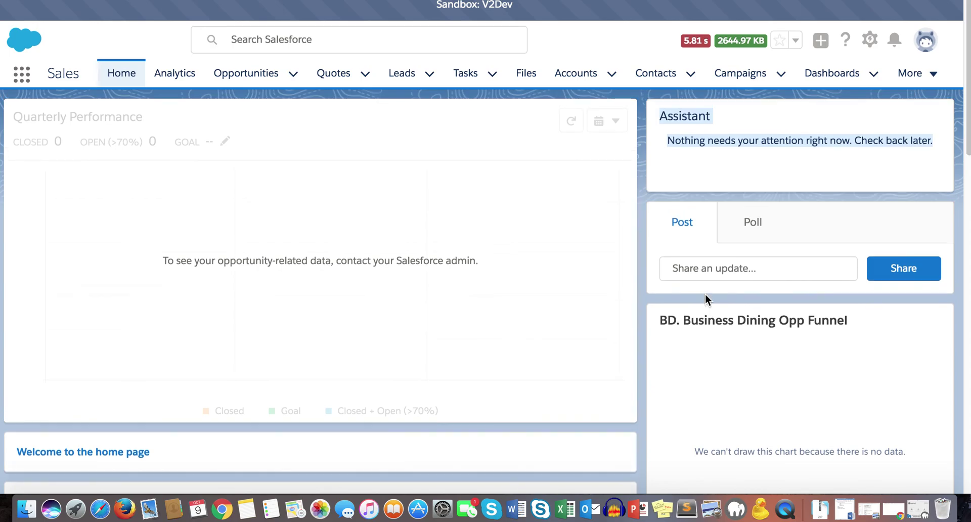
left_click(699, 273)
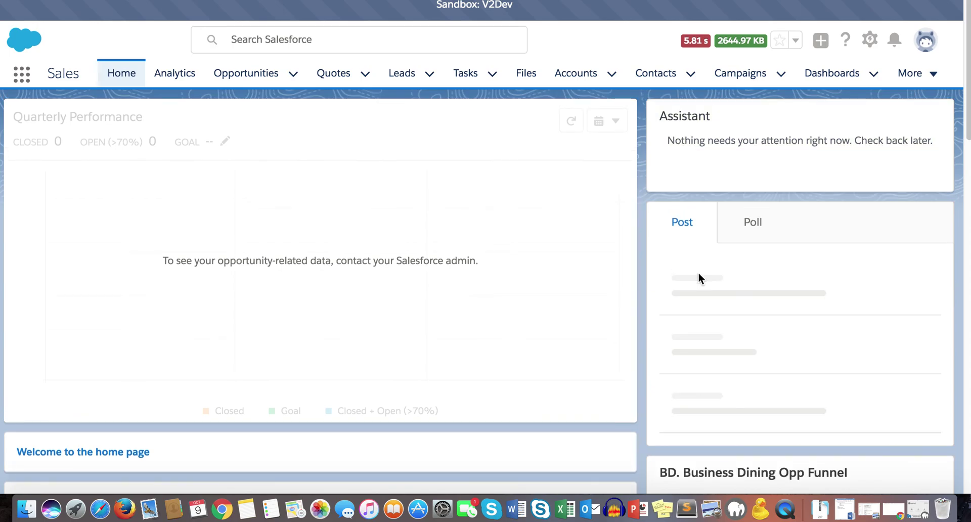
scroll(698, 273, "down", 5)
scroll(697, 291, "up", 5)
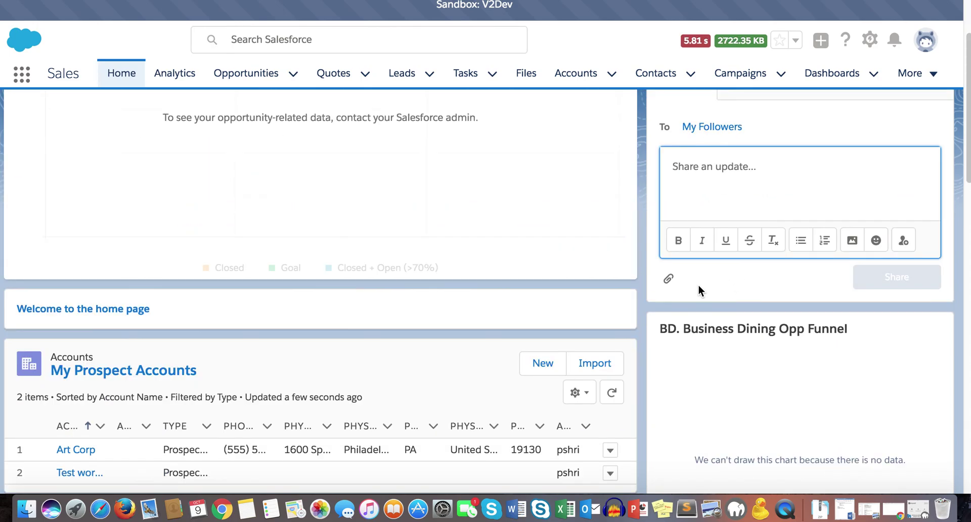
type("Hwllo")
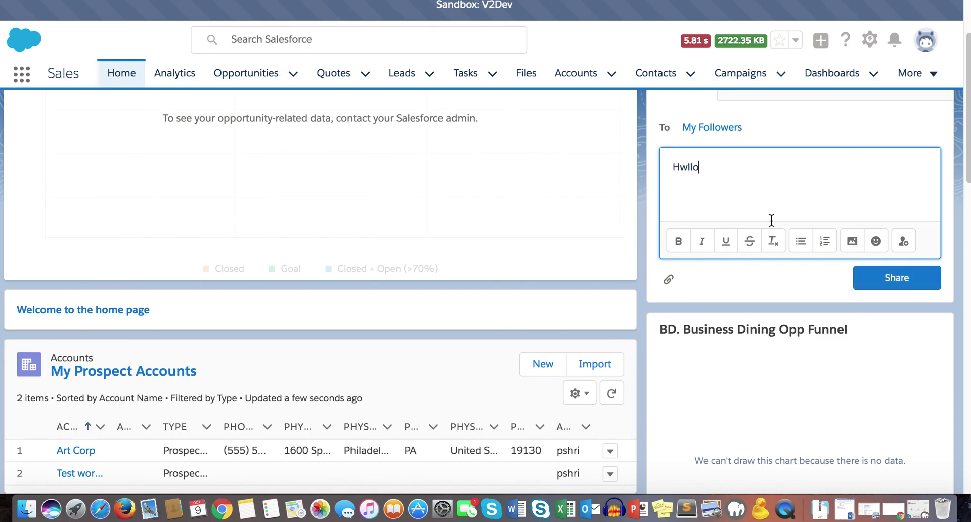
left_click(869, 274)
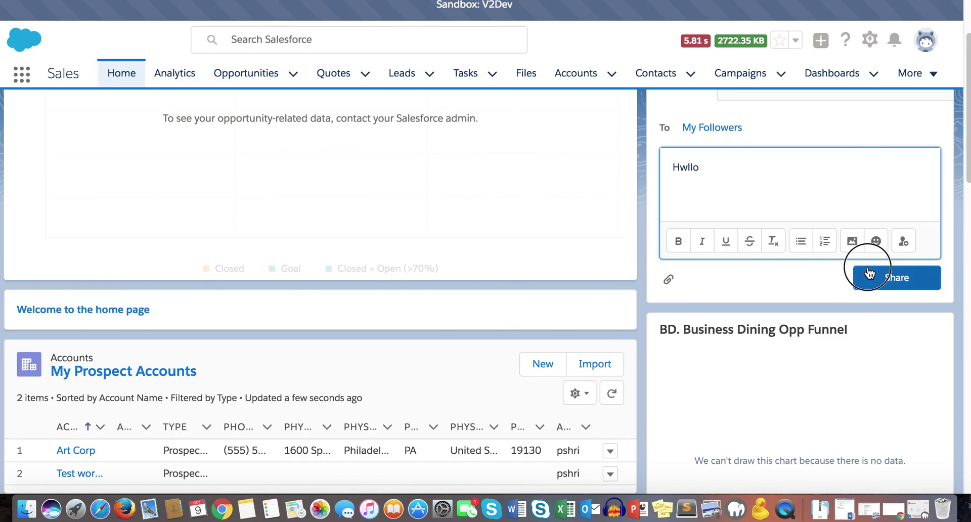
Check the news feed for the shared post and look over the home page components once more
scroll(771, 337, "down", 15)
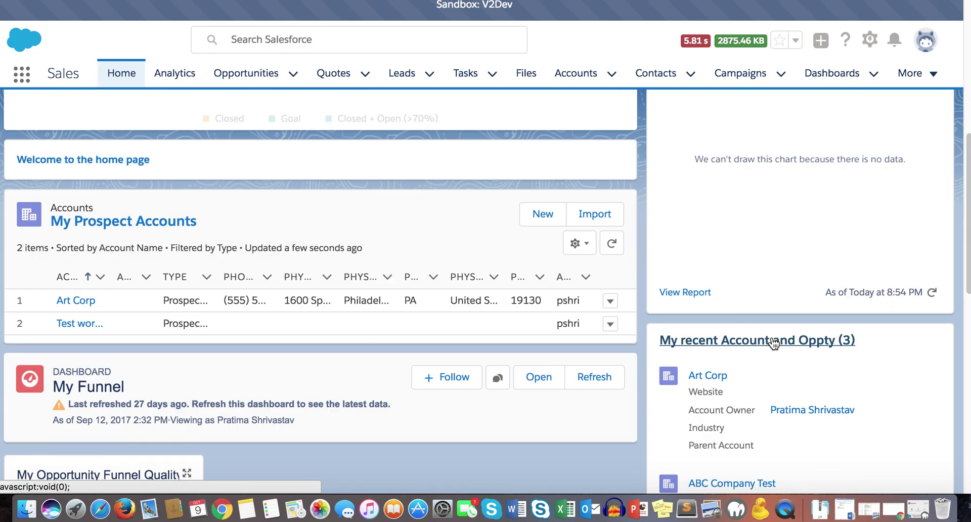
scroll(771, 335, "down", 1)
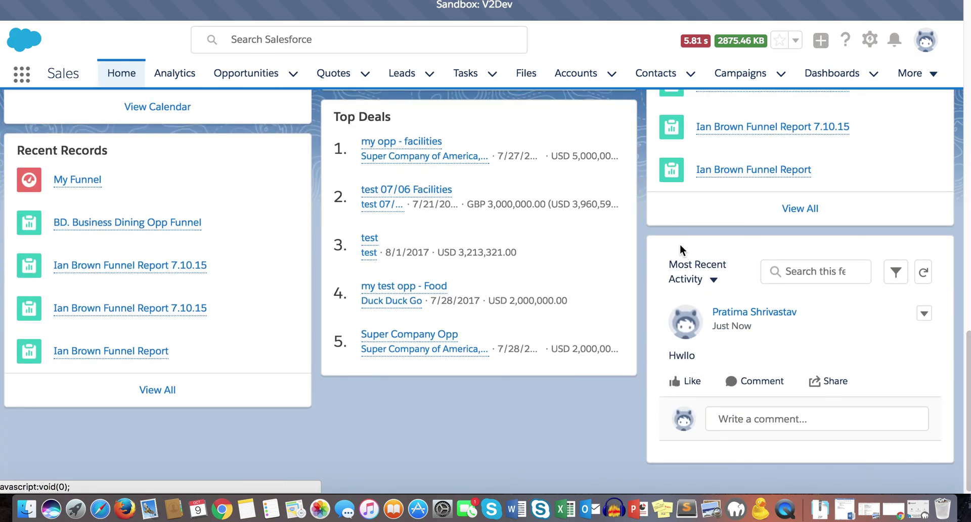
scroll(843, 356, "up", 15)
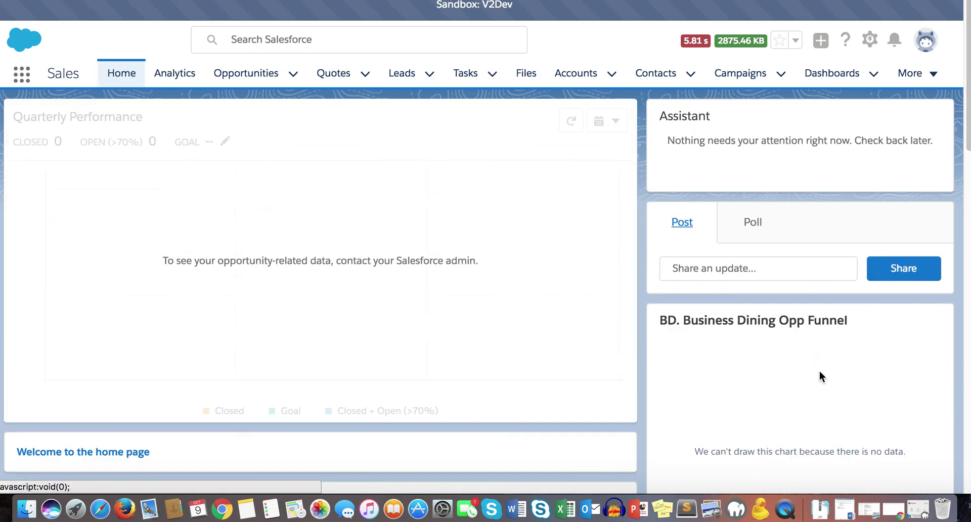
scroll(819, 375, "down", 10)
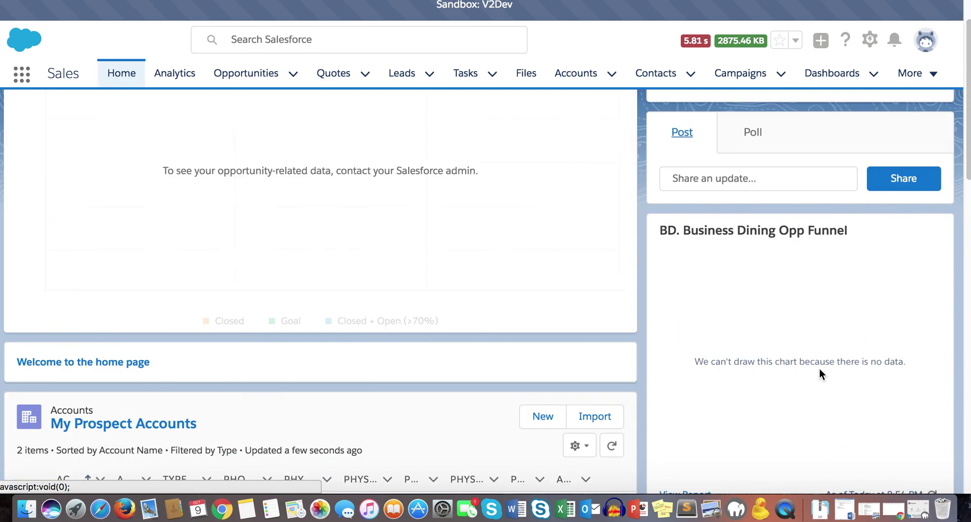
scroll(789, 395, "down", 3)
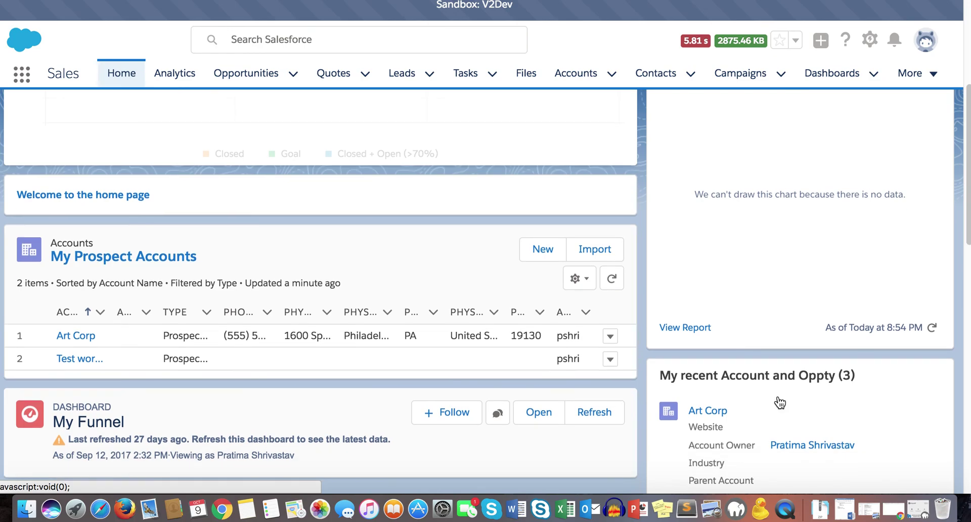
scroll(793, 387, "down", 2)
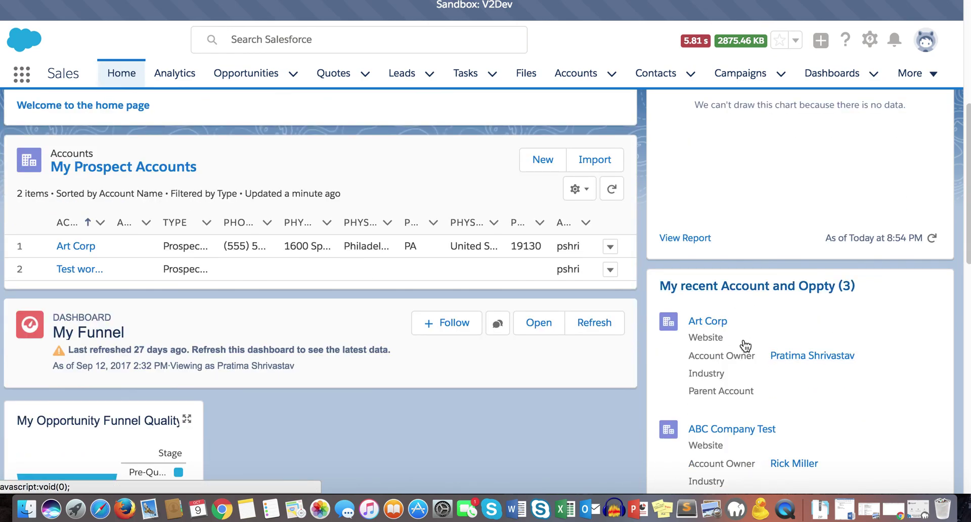